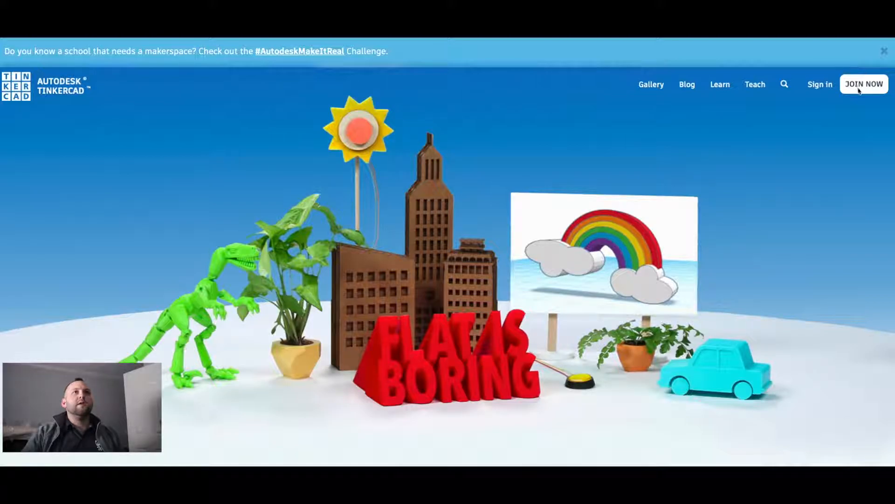
# Step: Open the account sign-up page, return to the designs dashboard and create a new 3D design
pyautogui.click(859, 92)
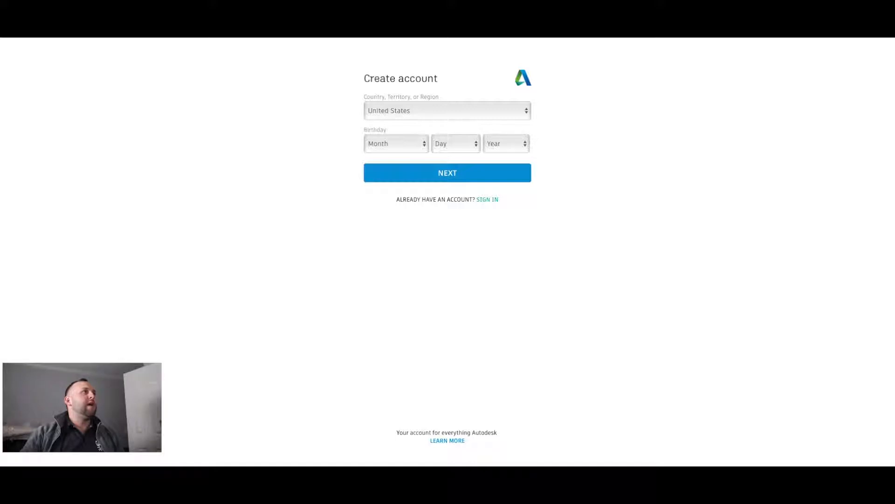
pyautogui.press('super+l')
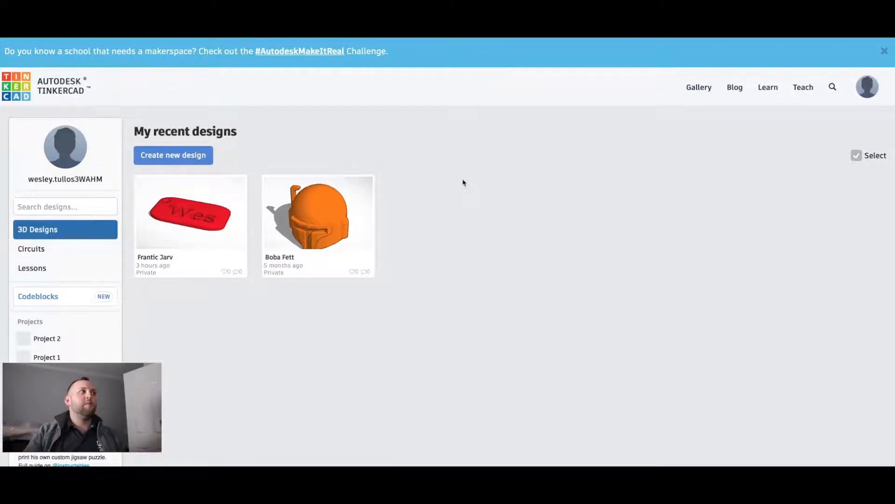
pyautogui.click(151, 156)
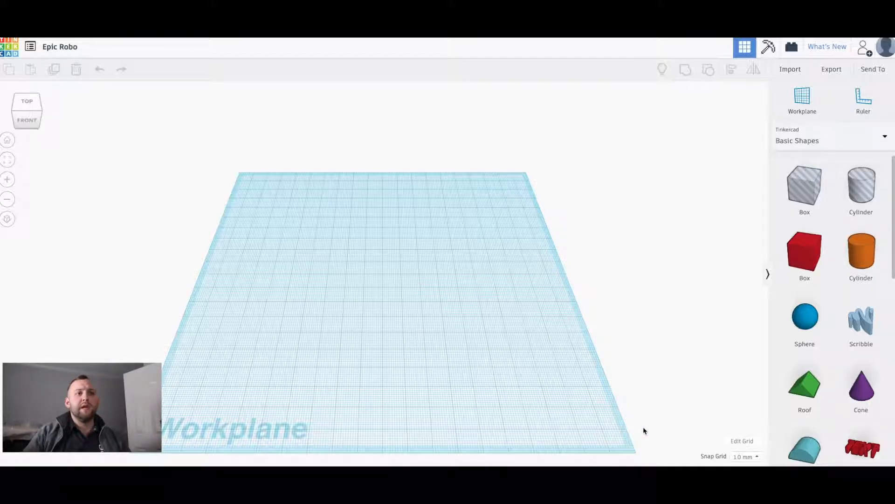
# Step: Set the workplane grid units to inches, with a width of 10 and a height of 5
pyautogui.click(742, 441)
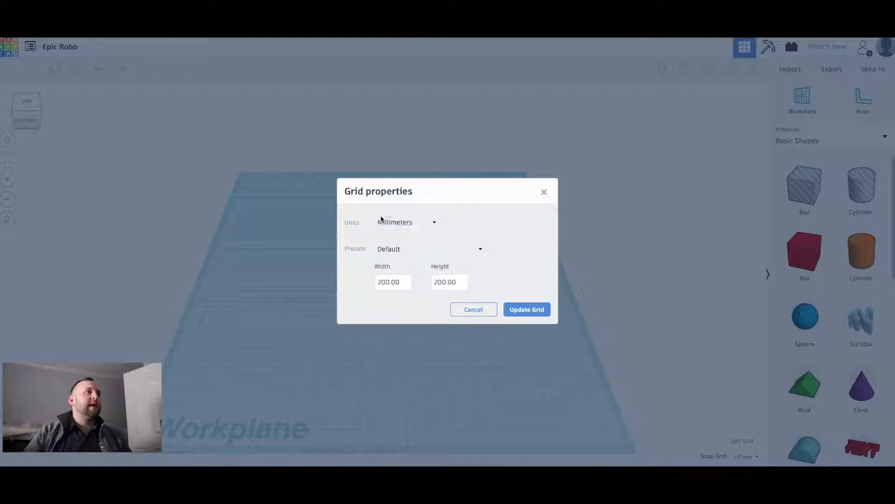
pyautogui.click(419, 226)
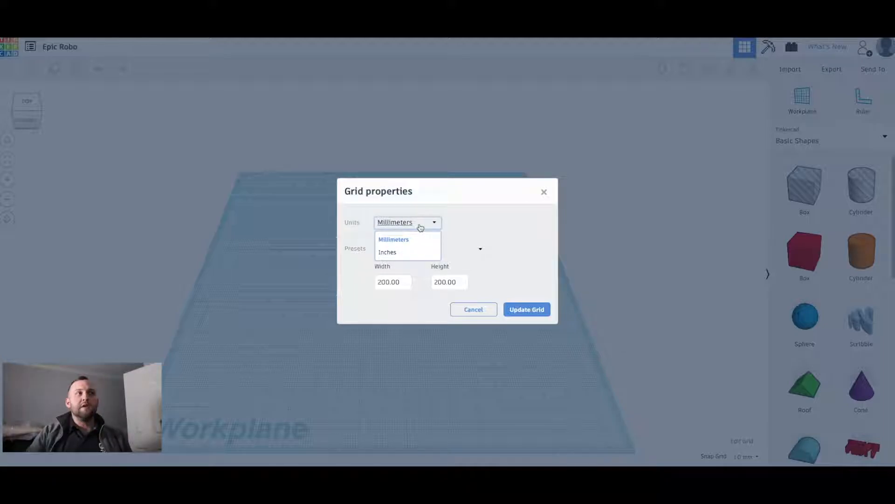
pyautogui.click(401, 252)
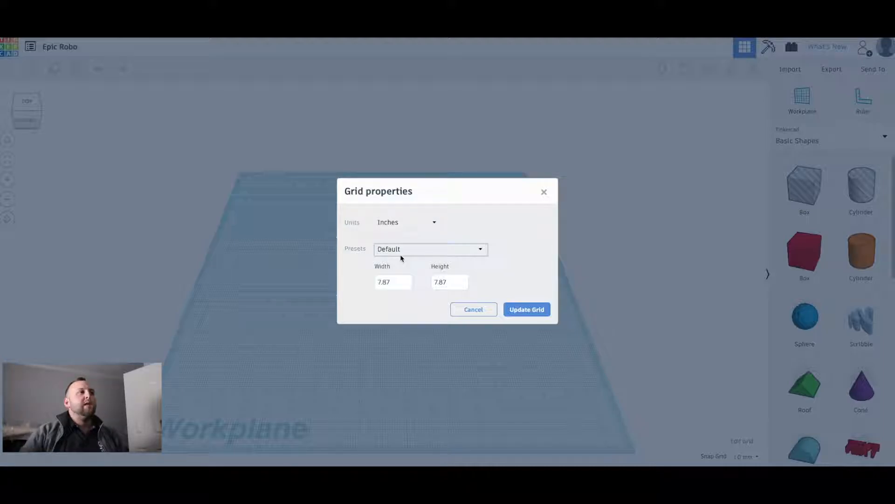
pyautogui.moveTo(399, 285); pyautogui.dragTo(350, 279)
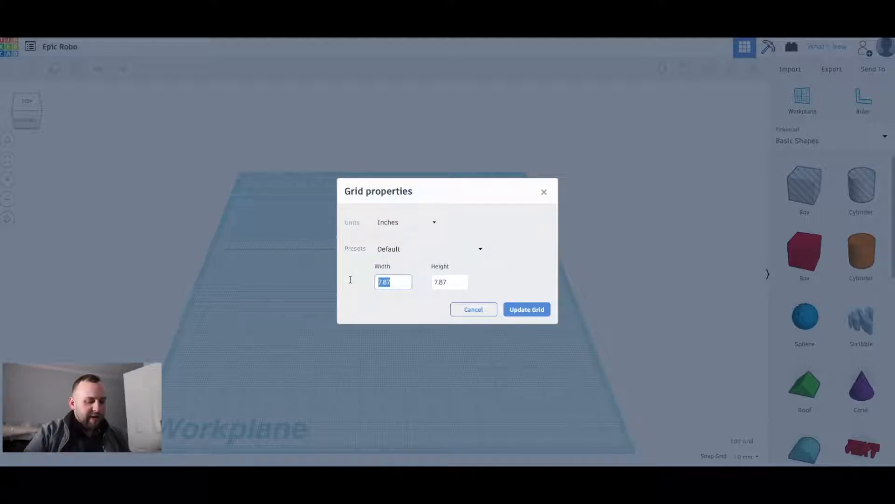
pyautogui.press('Return')
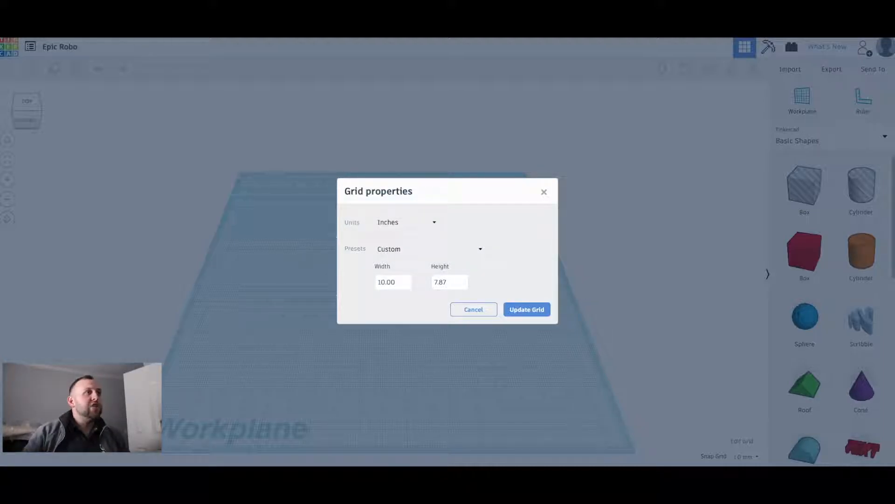
pyautogui.moveTo(446, 280); pyautogui.dragTo(362, 283)
pyautogui.write('8')
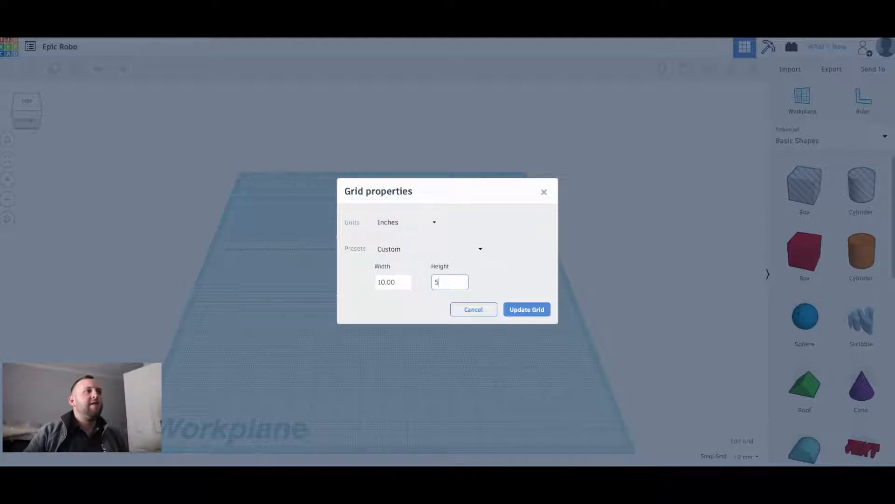
pyautogui.click(525, 311)
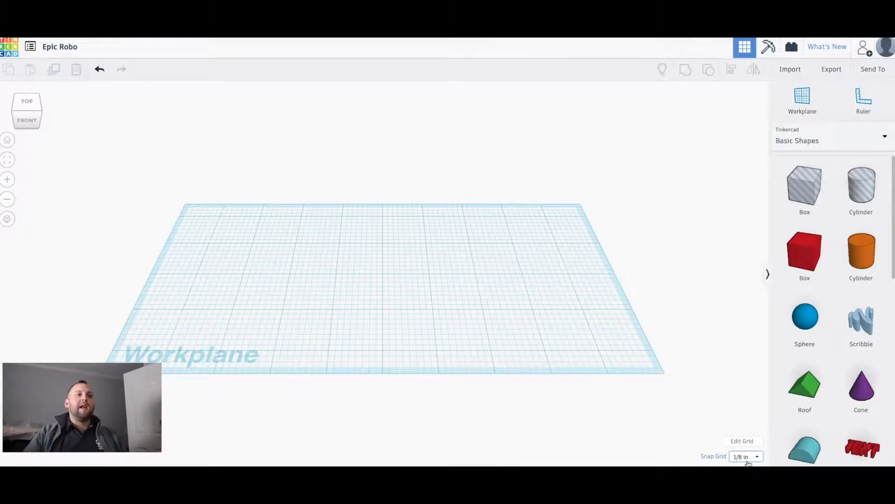
# Step: Place a roof shape at the workplane's front edge, set the snap grid to 1/2 in and move the roof to the middle of that edge
pyautogui.moveTo(805, 384); pyautogui.dragTo(522, 360)
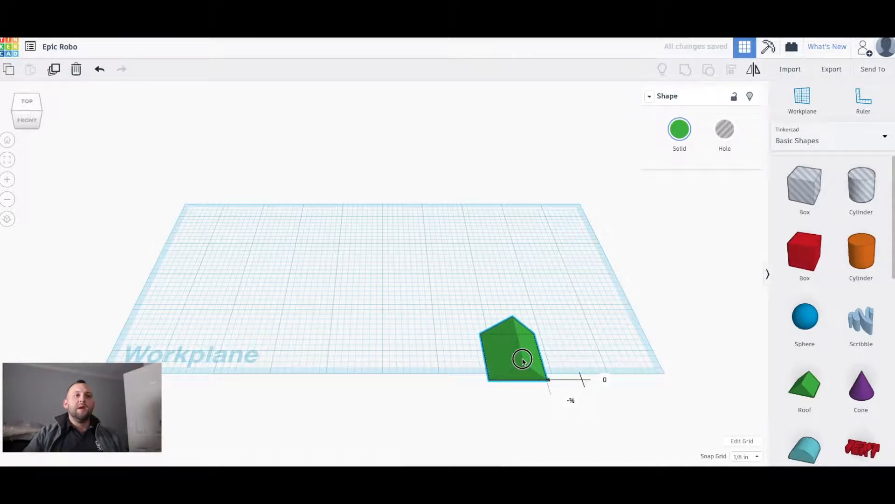
pyautogui.click(745, 457)
pyautogui.click(746, 437)
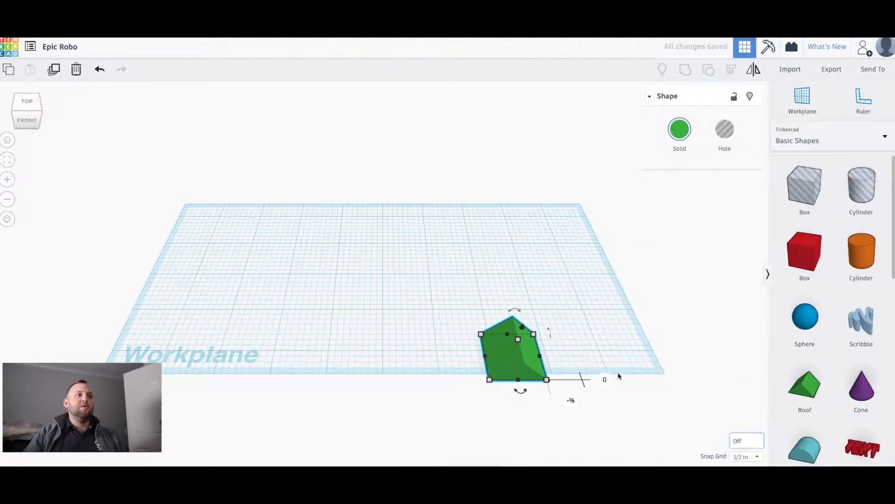
pyautogui.moveTo(527, 362); pyautogui.dragTo(389, 362)
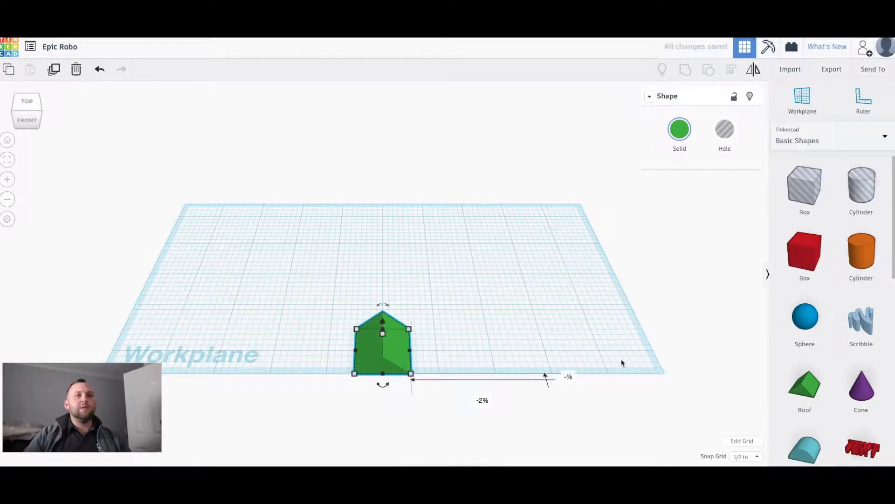
pyautogui.click(483, 401)
pyautogui.click(484, 403)
pyautogui.click(541, 407)
# Step: Set the snap grid to 1/64 in and delete the green roof from the workplane
pyautogui.click(746, 455)
pyautogui.click(746, 373)
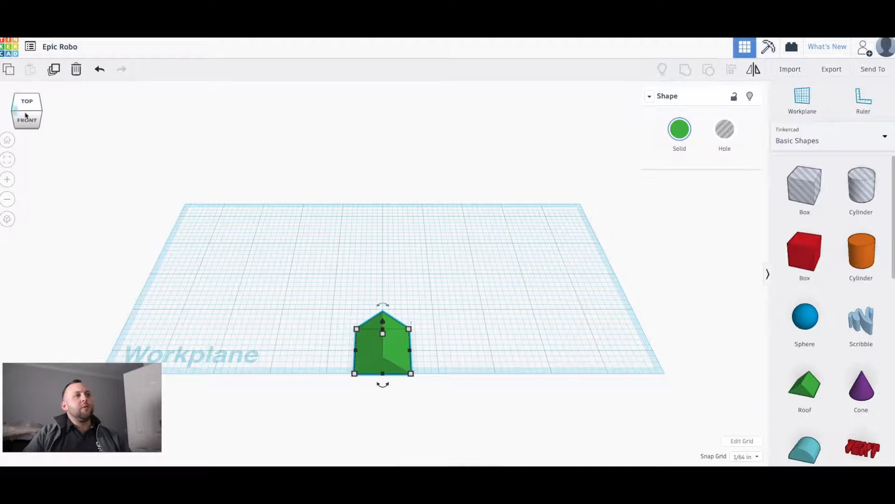
pyautogui.press('Delete')
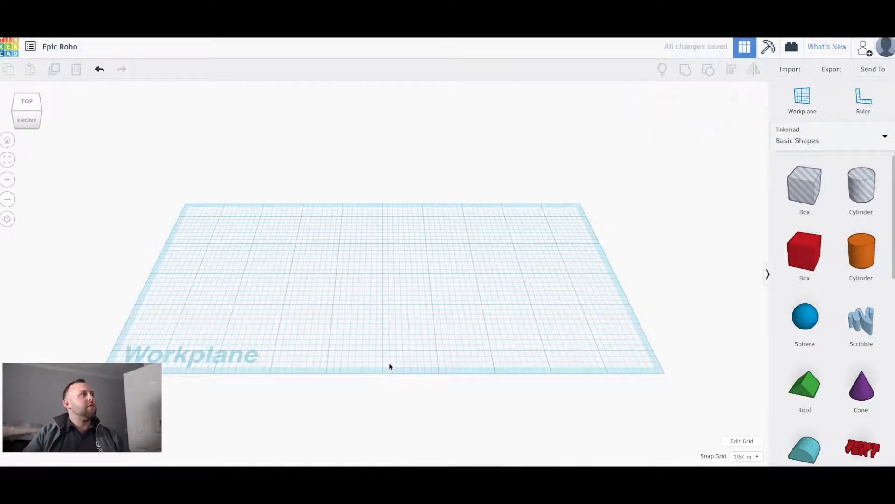
# Step: Examine the empty workplane from the front, right, top, back and corner views, and return to the home view
pyautogui.click(31, 120)
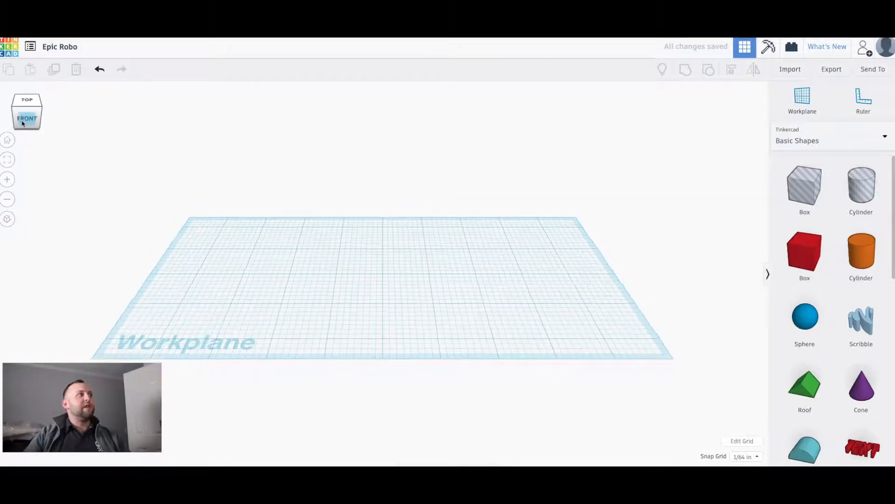
pyautogui.click(47, 111)
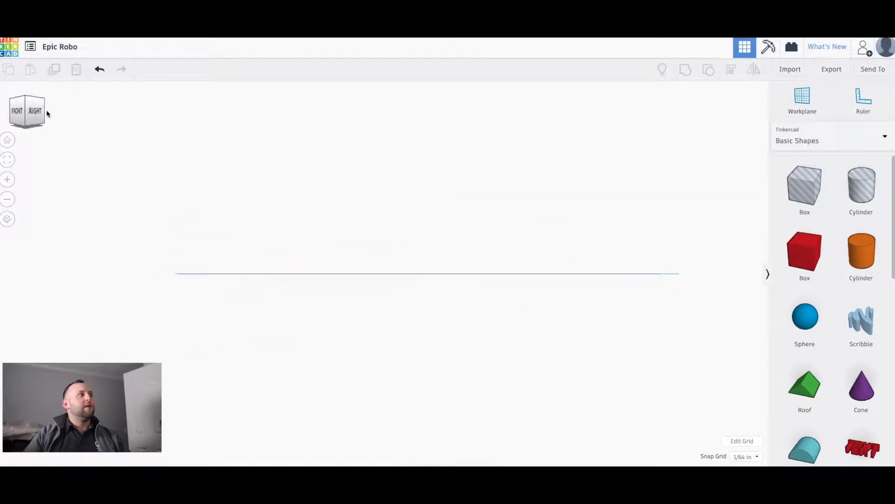
pyautogui.click(29, 98)
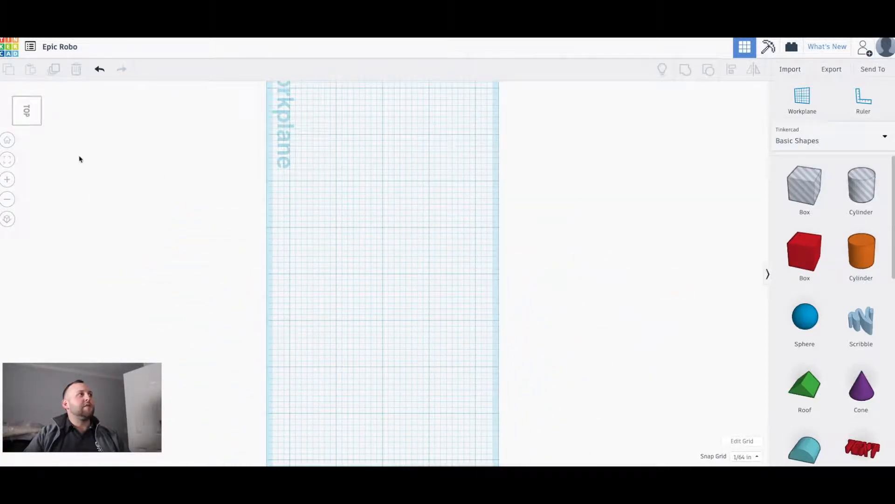
pyautogui.click(29, 123)
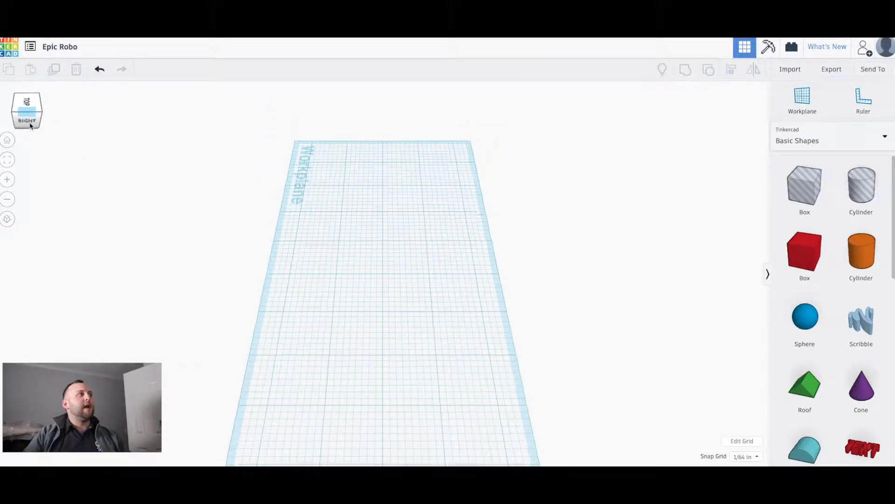
pyautogui.click(40, 106)
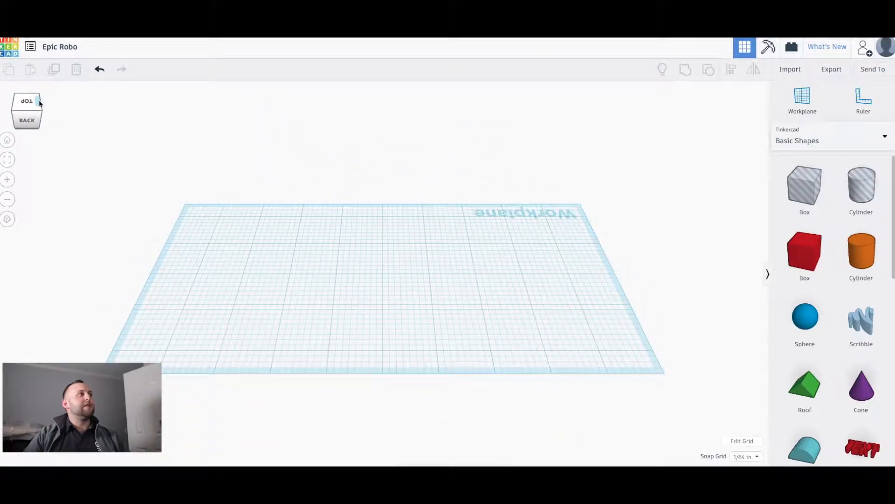
pyautogui.click(40, 111)
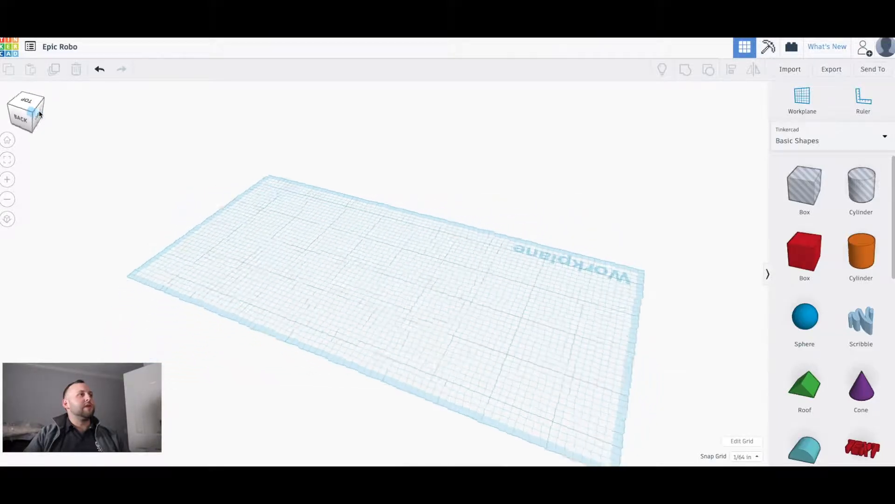
pyautogui.click(46, 106)
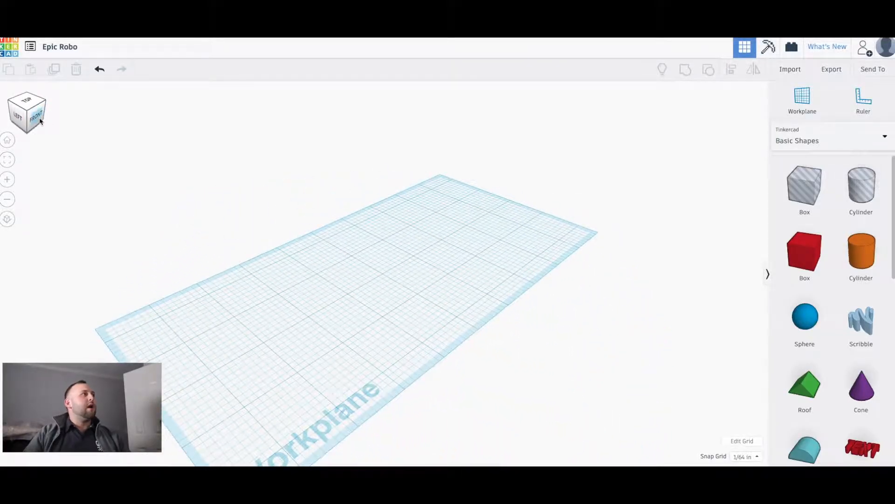
pyautogui.click(36, 116)
pyautogui.moveTo(15, 125)
pyautogui.mouseDown()
pyautogui.moveTo(23, 107)
pyautogui.moveTo(44, 114)
pyautogui.moveTo(34, 134)
pyautogui.moveTo(23, 121)
pyautogui.moveTo(35, 116)
pyautogui.moveTo(28, 121)
pyautogui.mouseUp()
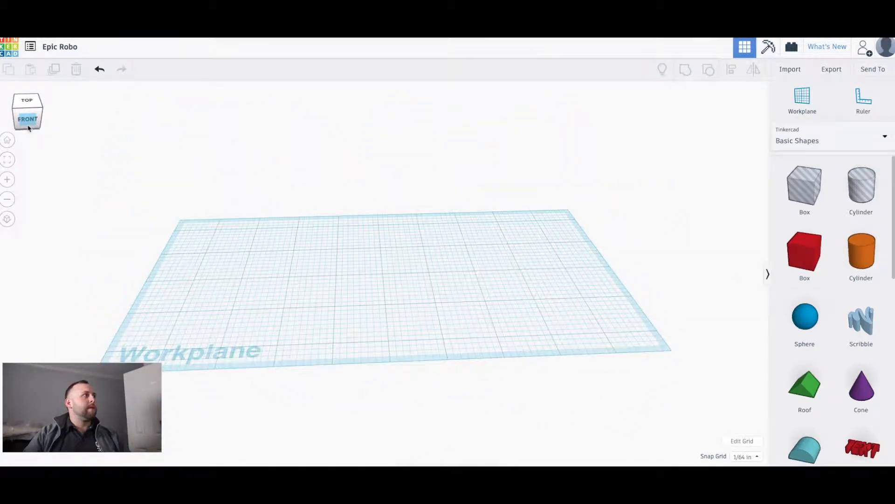
pyautogui.click(10, 147)
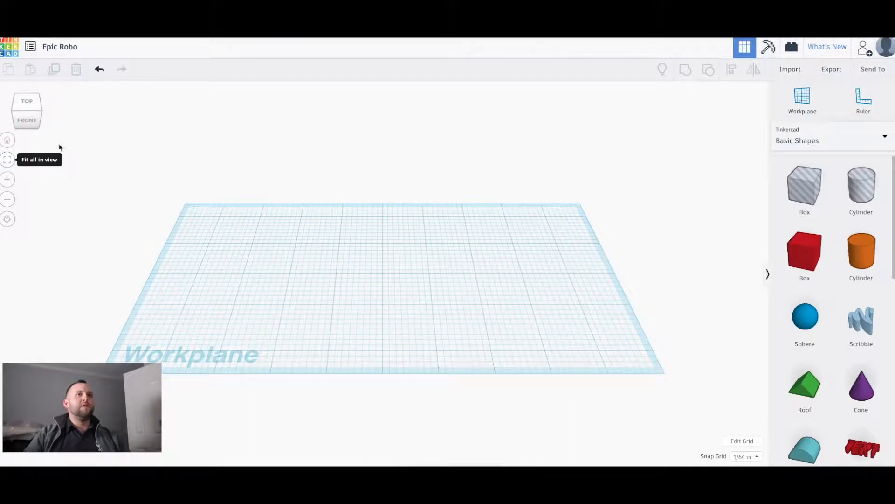
# Step: Place one solid box on the back left part of the workplane and a second one far off its left side
pyautogui.moveTo(805, 252); pyautogui.dragTo(295, 249)
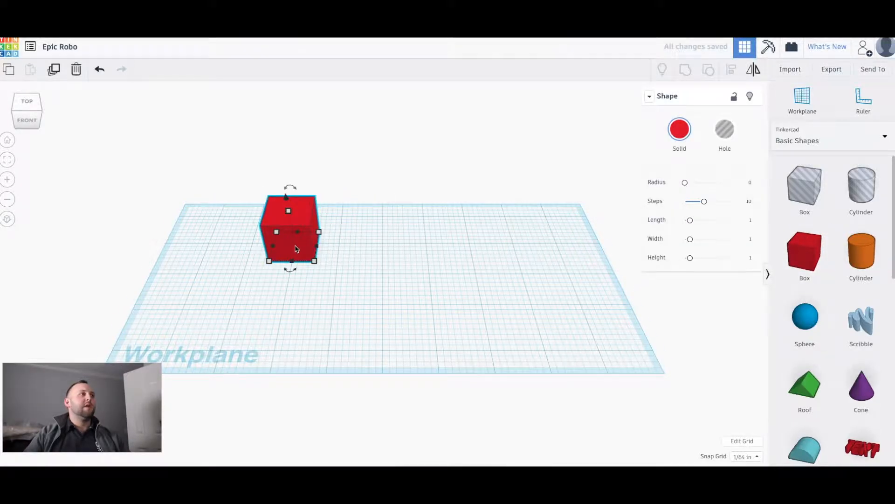
pyautogui.scroll(-10, 296, 247)
pyautogui.moveTo(799, 264); pyautogui.dragTo(66, 262)
pyautogui.scroll(10, 208, 230)
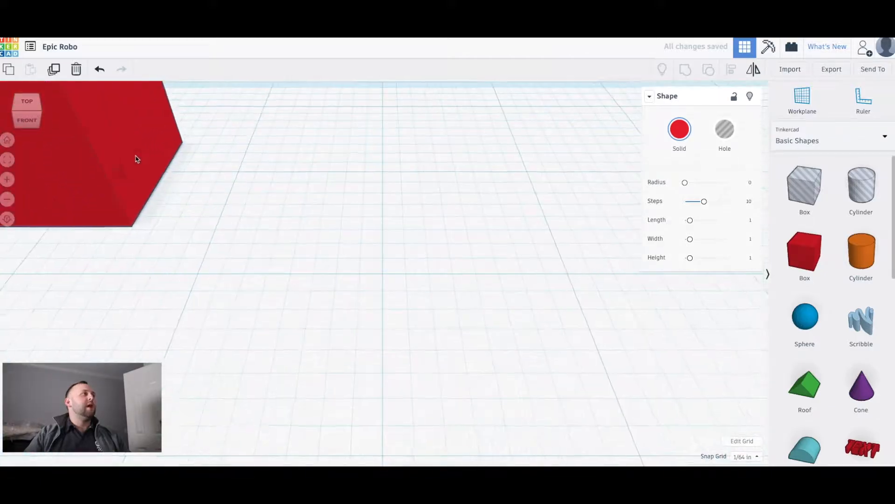
# Step: Fit both boxes in view, and fit the view to the box on the workplane
pyautogui.click(7, 160)
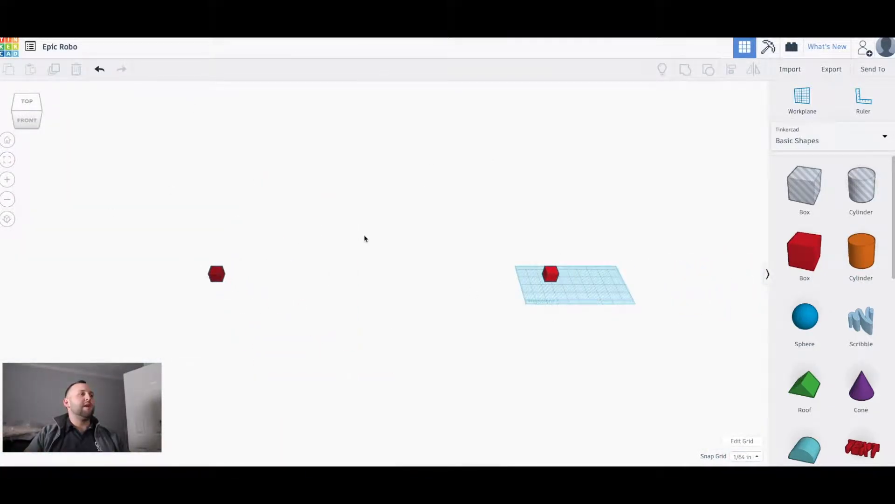
pyautogui.click(545, 274)
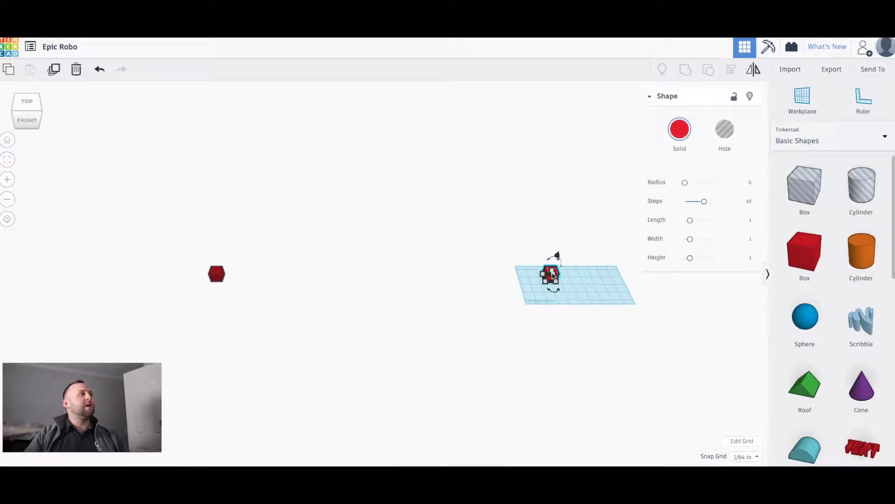
pyautogui.click(10, 163)
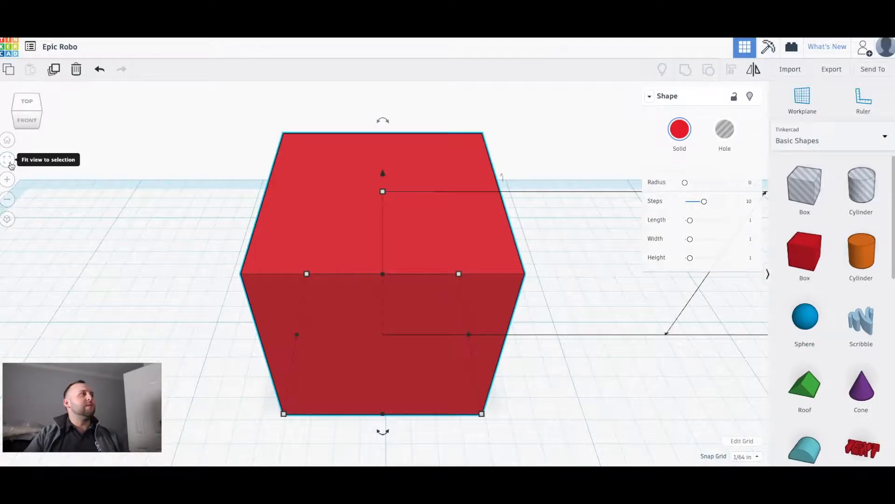
pyautogui.click(60, 178)
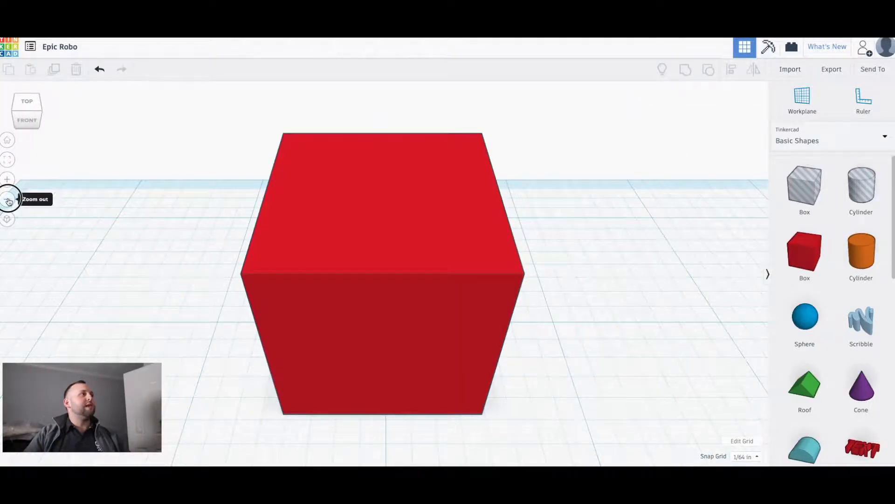
# Step: Inspect the box on the workplane at different zoom levels and in orthographic and perspective views
pyautogui.click(8, 199)
pyautogui.click(7, 180)
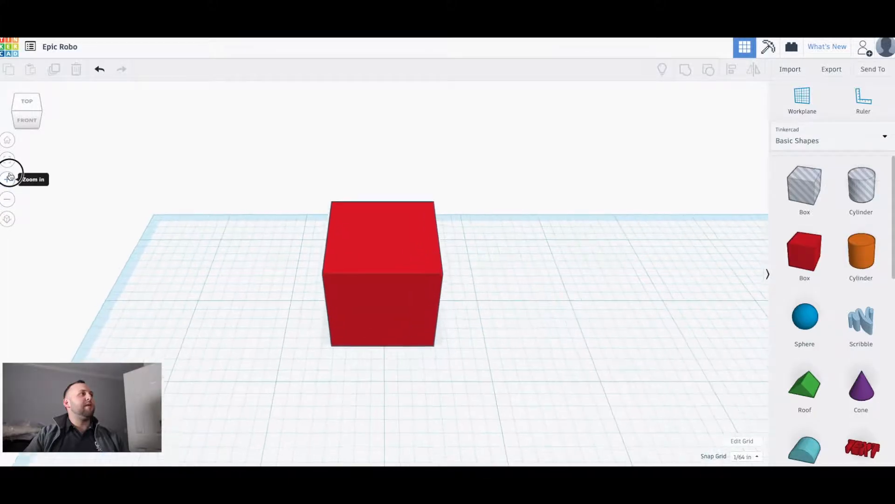
pyautogui.click(7, 179)
pyautogui.click(8, 227)
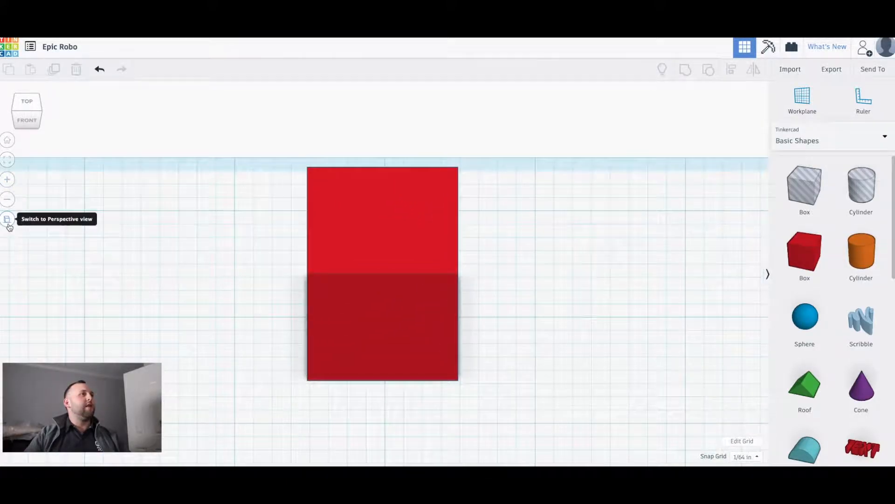
pyautogui.click(8, 227)
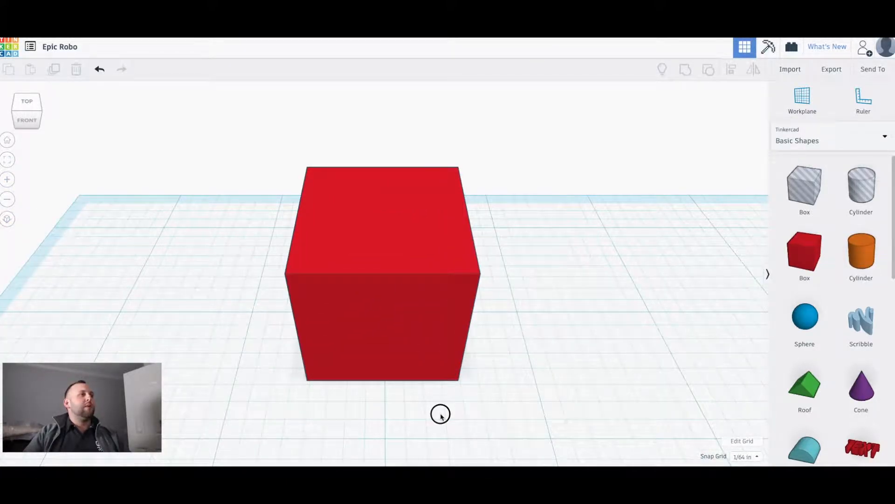
pyautogui.scroll(-3, 560, 292)
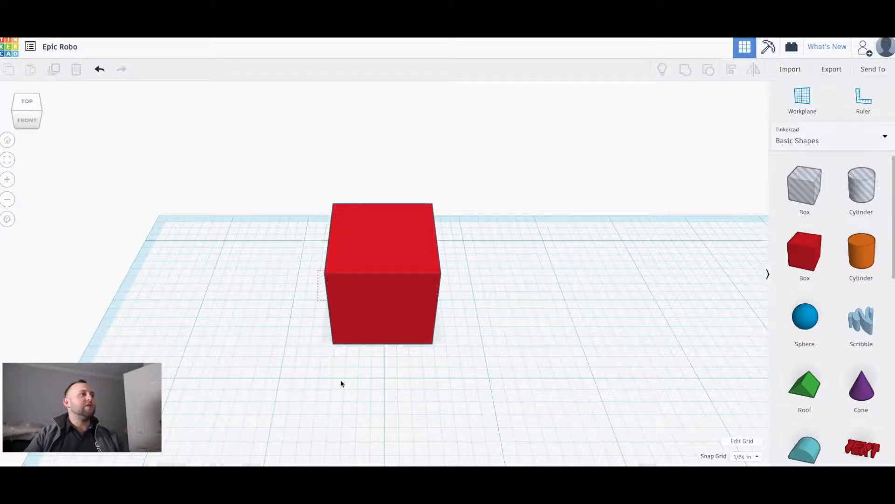
pyautogui.click(332, 303)
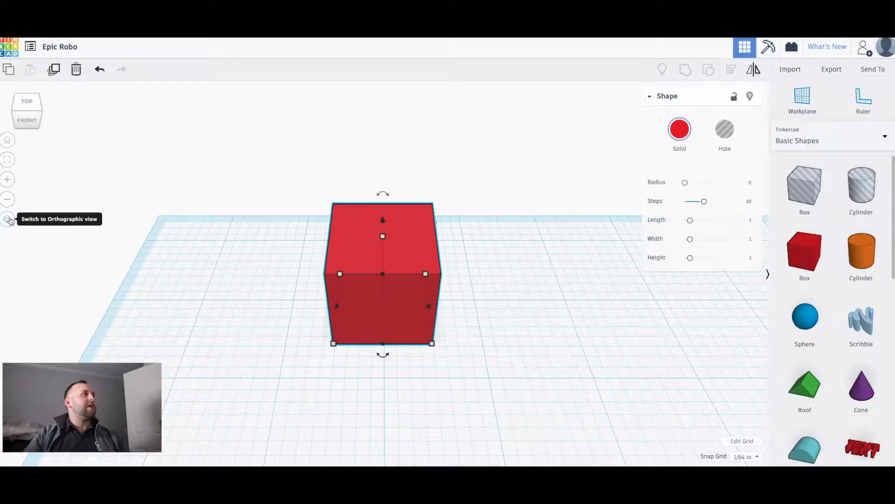
# Step: Compare the box in orthographic and perspective views from the front and from the front-left corner
pyautogui.click(7, 219)
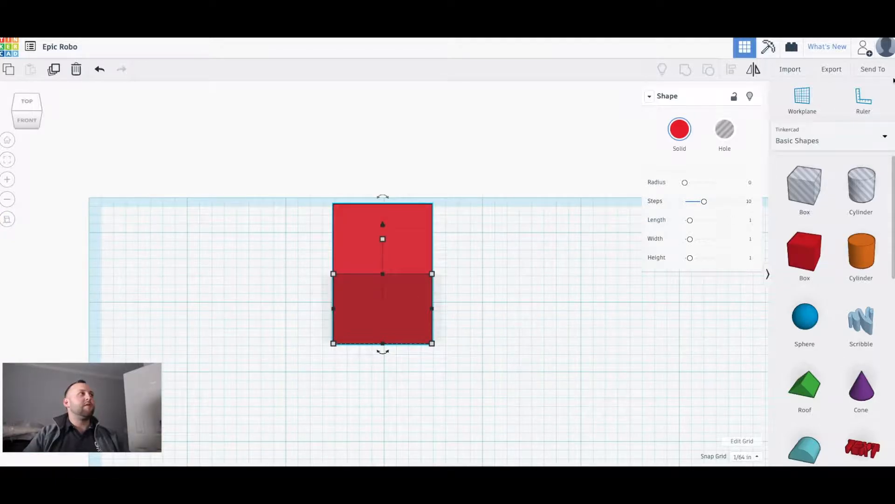
pyautogui.moveTo(24, 114); pyautogui.dragTo(41, 121)
pyautogui.click(7, 219)
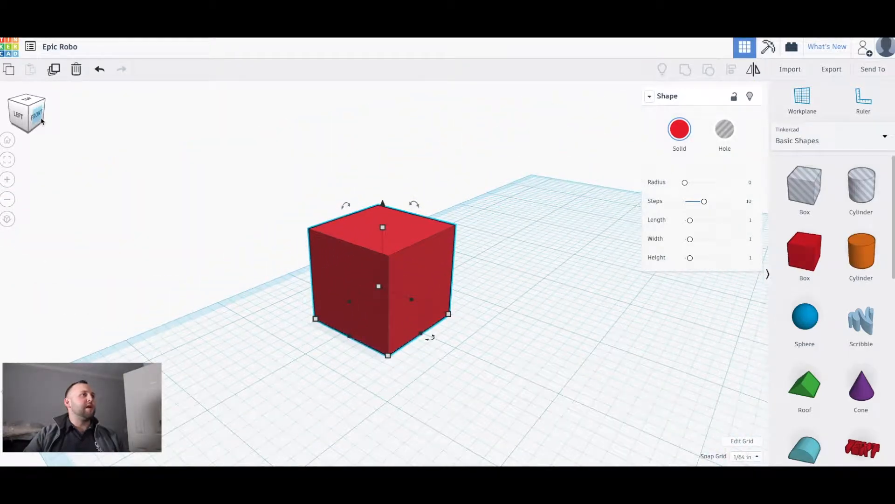
pyautogui.click(6, 219)
pyautogui.click(6, 219)
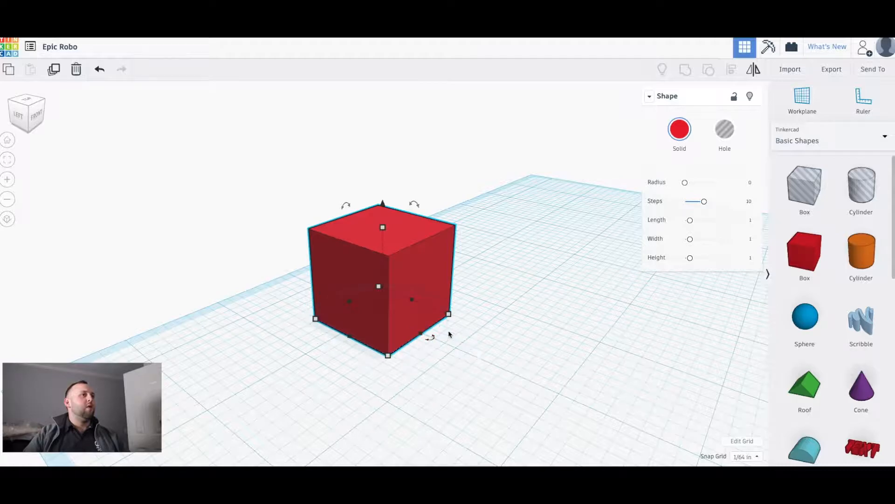
# Step: Stretch the box well beyond the workplane to a footprint of about 15.5 by 6.8 in
pyautogui.scroll(-8, 450, 326)
pyautogui.moveTo(394, 281); pyautogui.dragTo(613, 318)
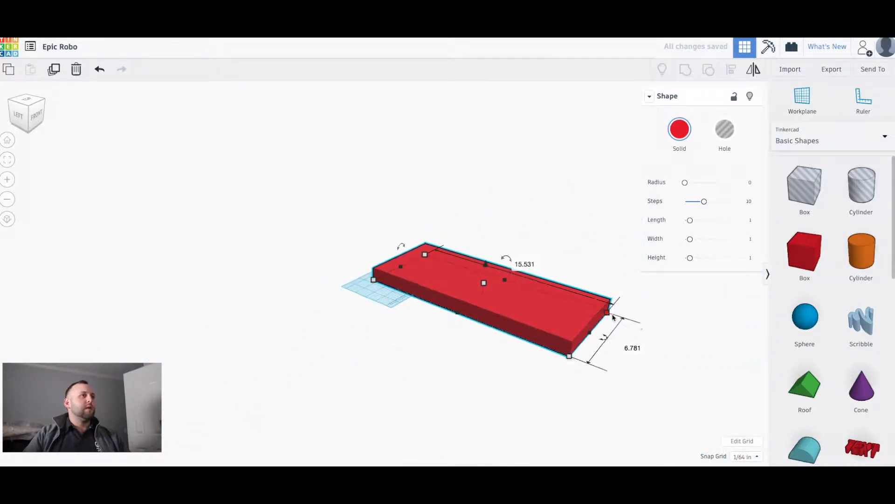
pyautogui.scroll(3, 613, 316)
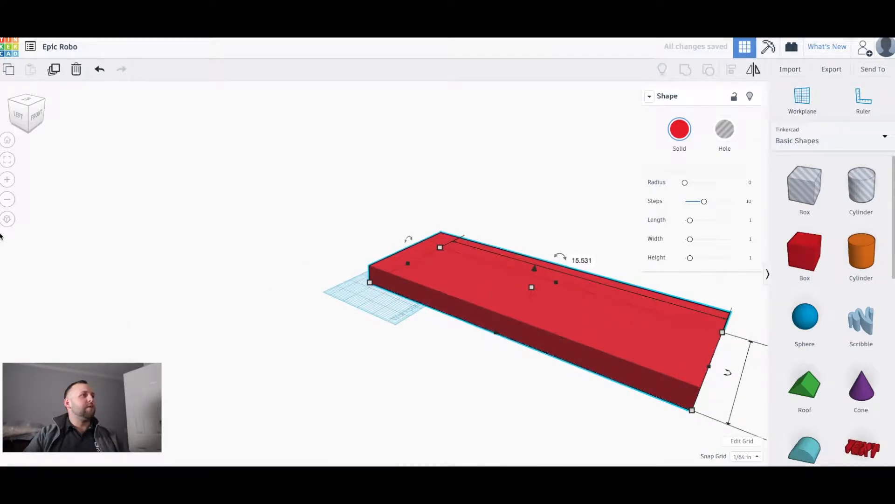
# Step: Compare the stretched box in orthographic and perspective projection, ending in perspective view
pyautogui.click(7, 219)
pyautogui.click(7, 226)
pyautogui.click(7, 226)
pyautogui.click(7, 226)
pyautogui.click(7, 225)
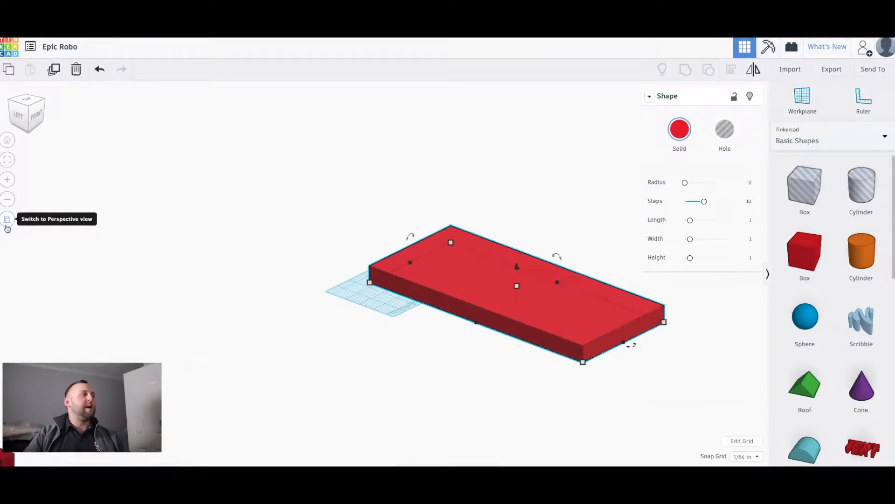
pyautogui.click(7, 226)
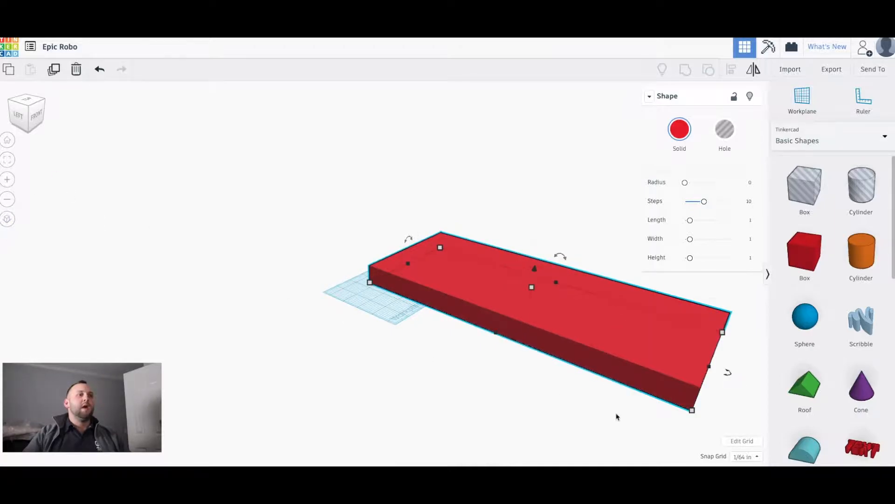
# Step: Replace the stretched box with a new solid box near the workplane's centre, widened and flattened to about 0.31 in high
pyautogui.press('Delete')
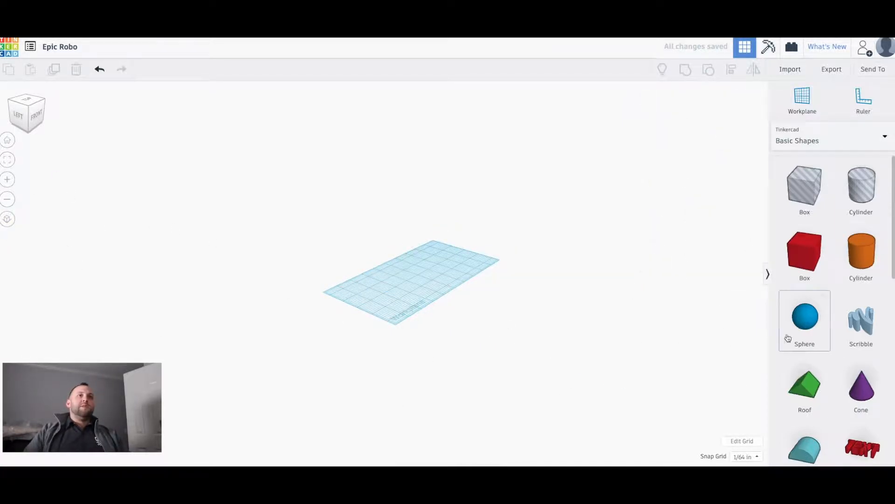
pyautogui.scroll(2, 543, 272)
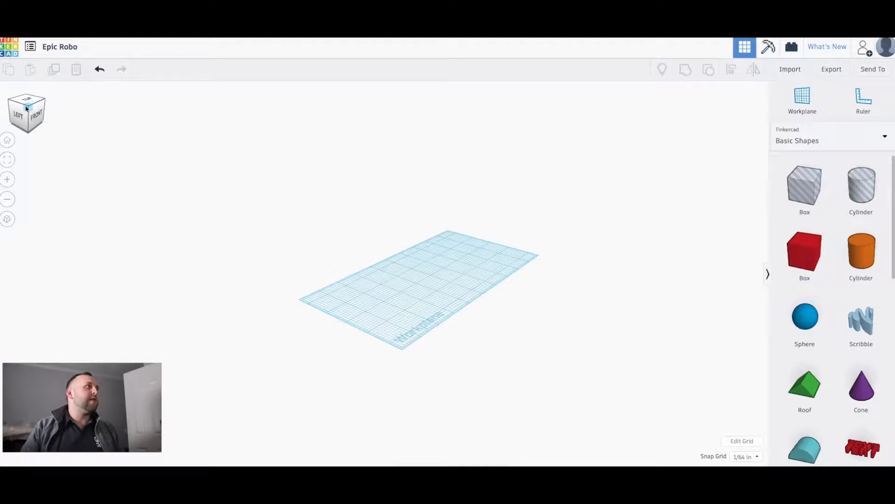
pyautogui.click(8, 141)
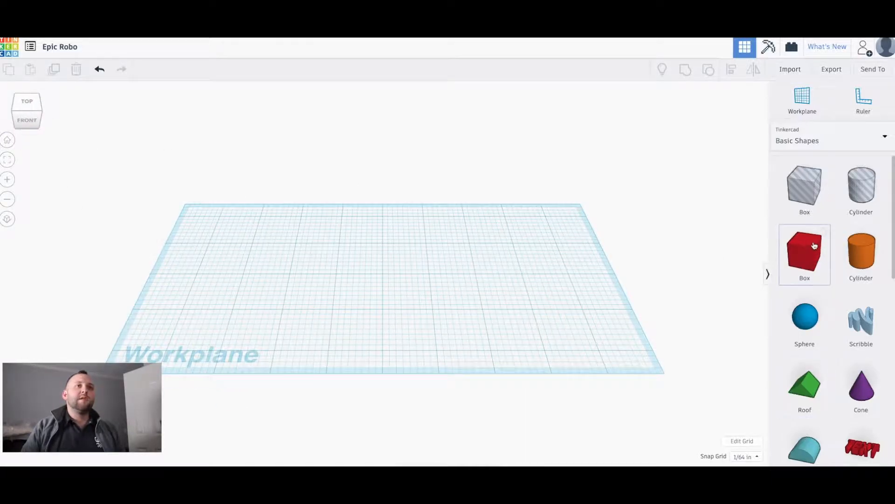
pyautogui.moveTo(815, 255); pyautogui.dragTo(507, 300)
pyautogui.moveTo(430, 240); pyautogui.dragTo(424, 265)
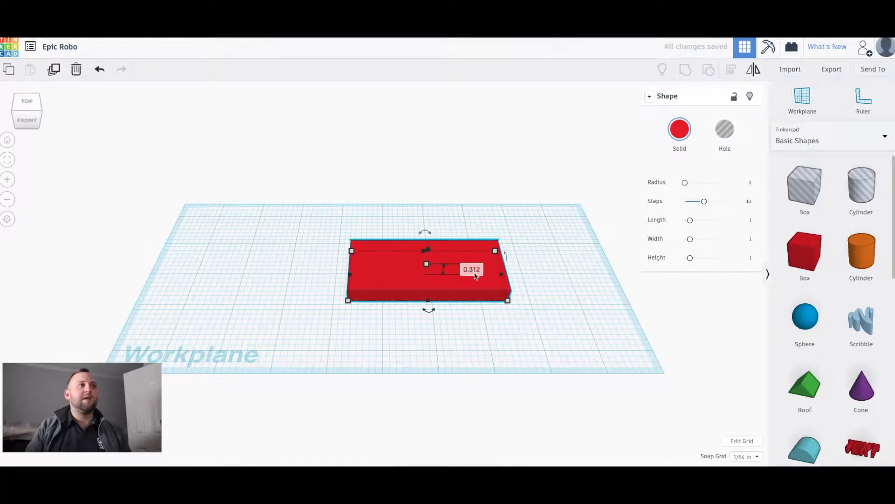
# Step: Try a much greater height for the flat box, undo and redo the change several times, and leave it undone
pyautogui.click(473, 272)
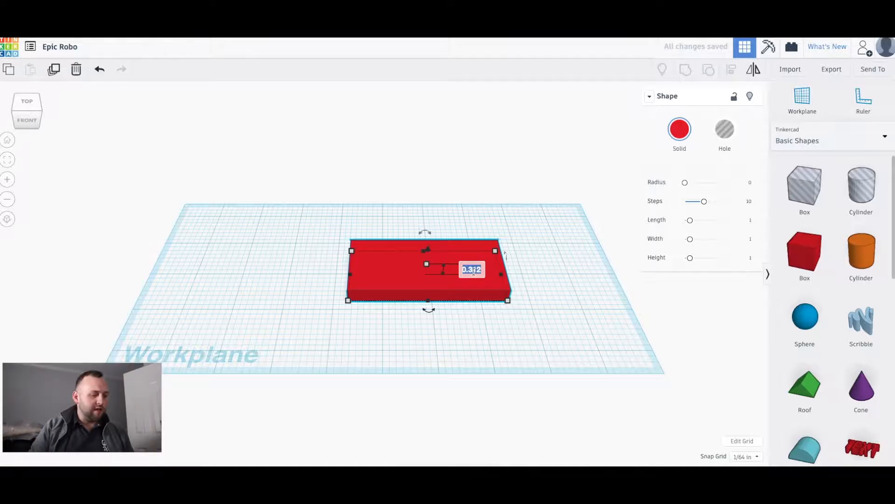
pyautogui.press('Return')
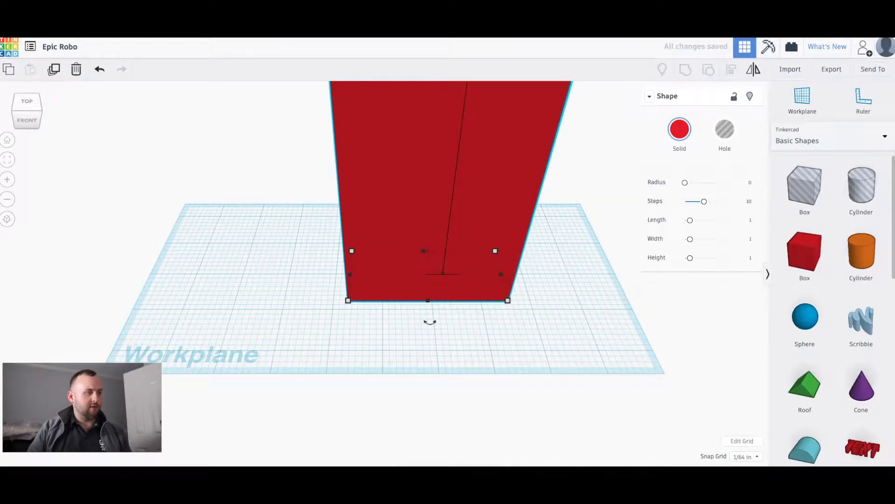
pyautogui.hotkey('ctrl', 'z')
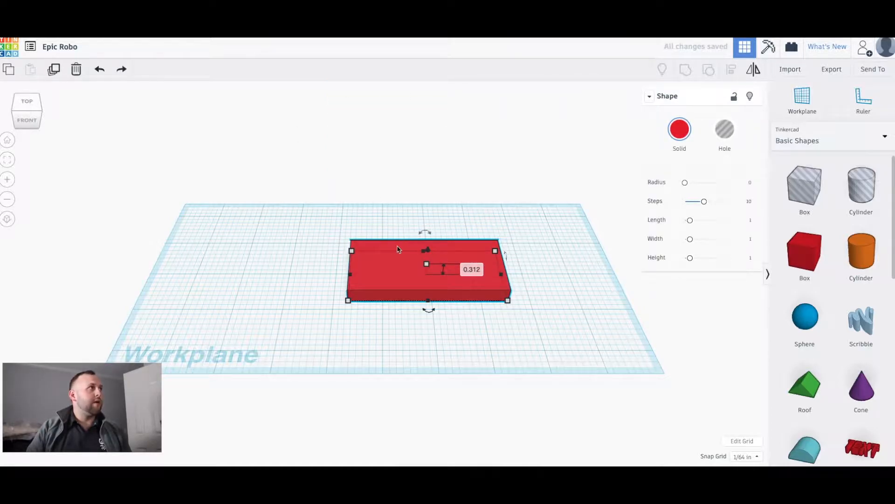
pyautogui.click(121, 69)
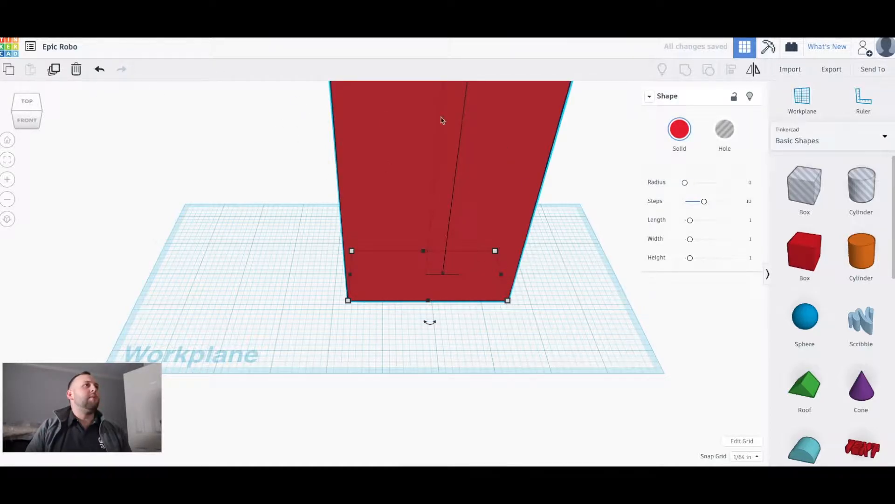
pyautogui.click(100, 69)
pyautogui.click(121, 70)
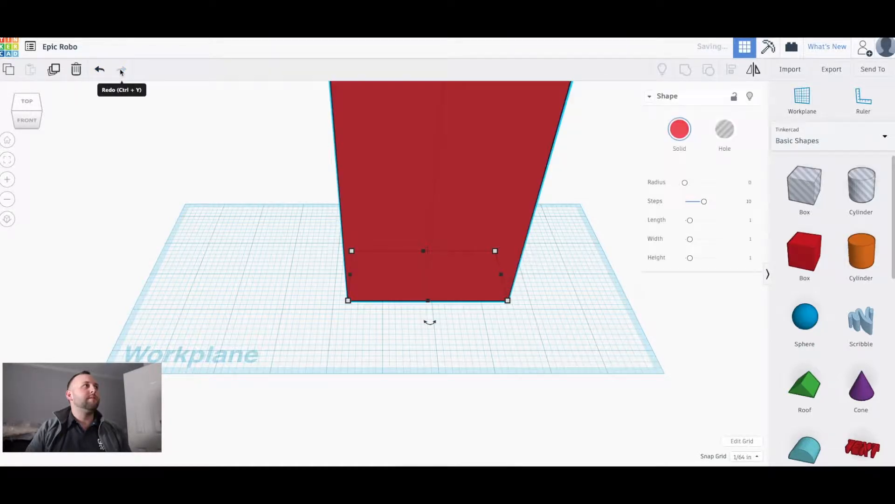
pyautogui.click(100, 69)
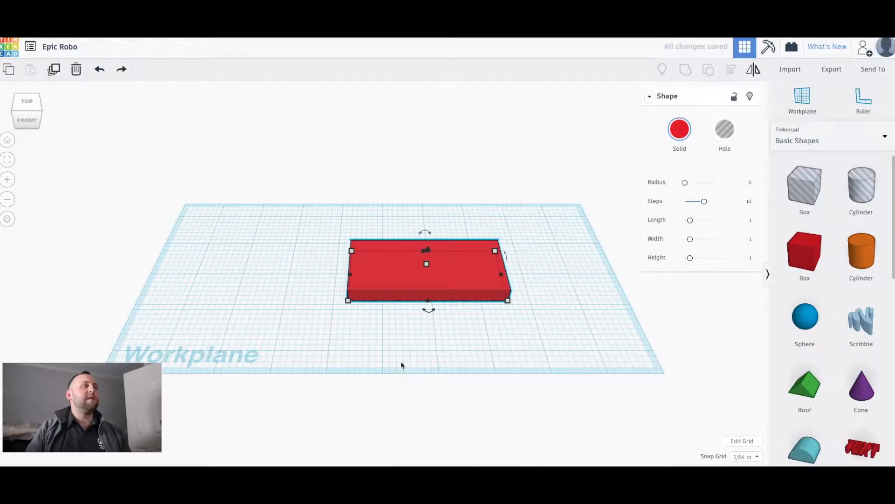
# Step: Delete the flat box and undo the deletion
pyautogui.click(75, 75)
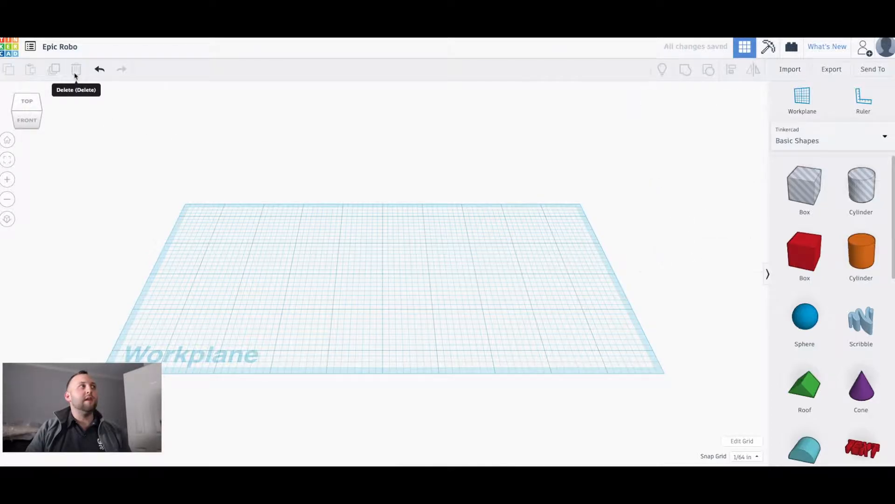
pyautogui.click(99, 69)
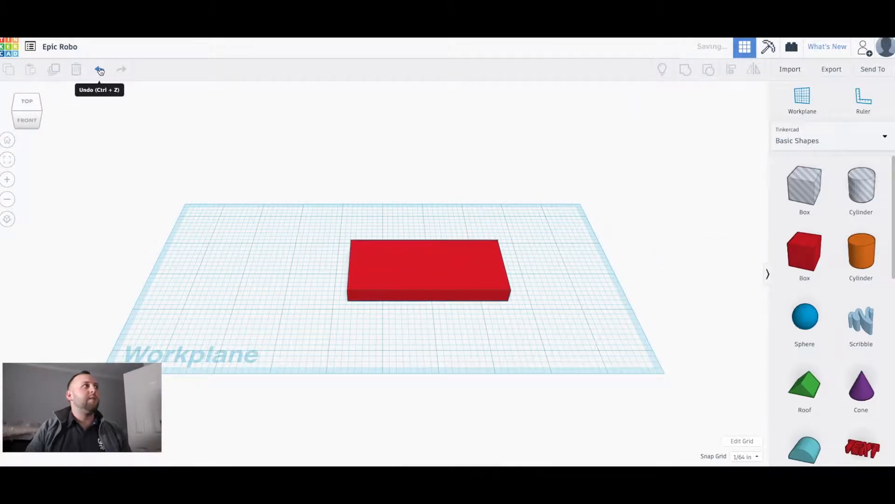
# Step: Duplicate the flat box, move the duplicate to the workplane's back left corner, and delete it
pyautogui.click(463, 256)
pyautogui.click(52, 73)
pyautogui.moveTo(370, 256); pyautogui.dragTo(184, 190)
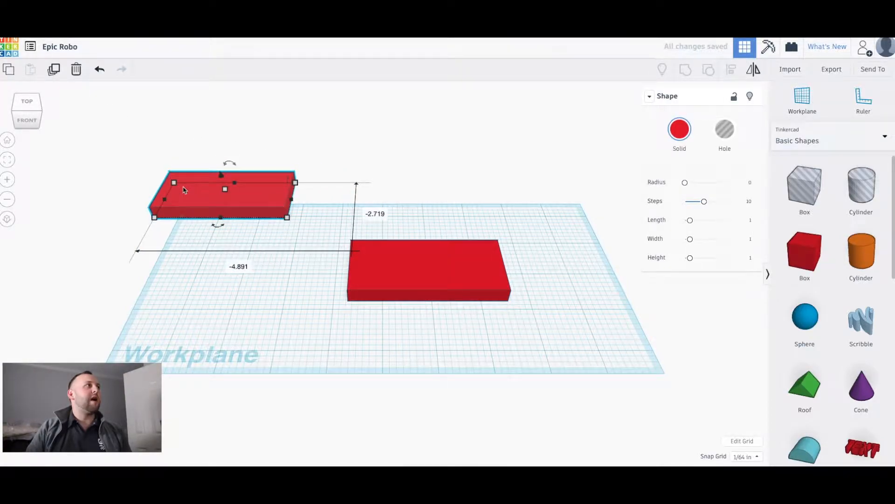
pyautogui.click(76, 69)
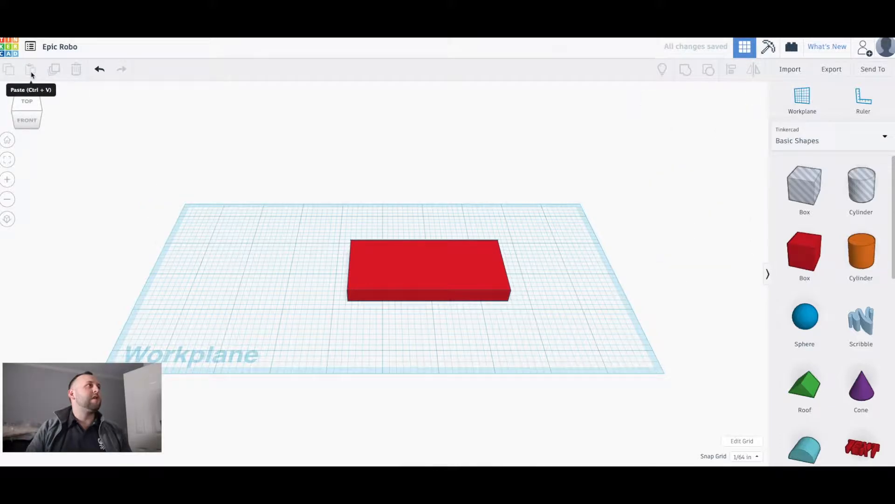
# Step: Copy and paste the flat box, move the pasted copy behind the workplane's back left edge, and delete it
pyautogui.click(422, 255)
pyautogui.click(9, 70)
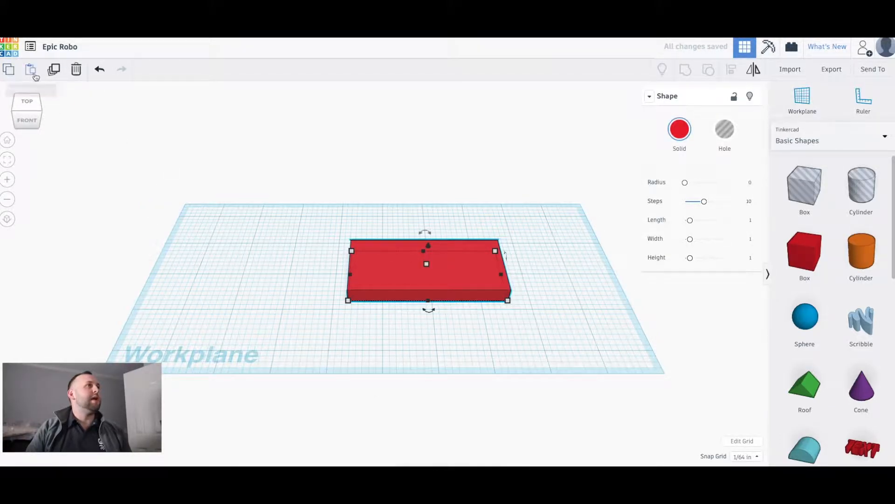
pyautogui.click(30, 69)
pyautogui.moveTo(523, 279); pyautogui.dragTo(256, 174)
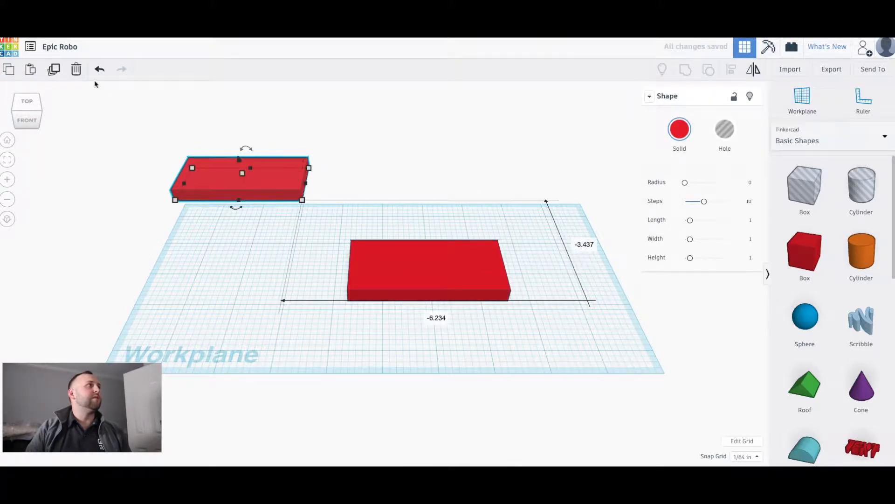
pyautogui.click(76, 69)
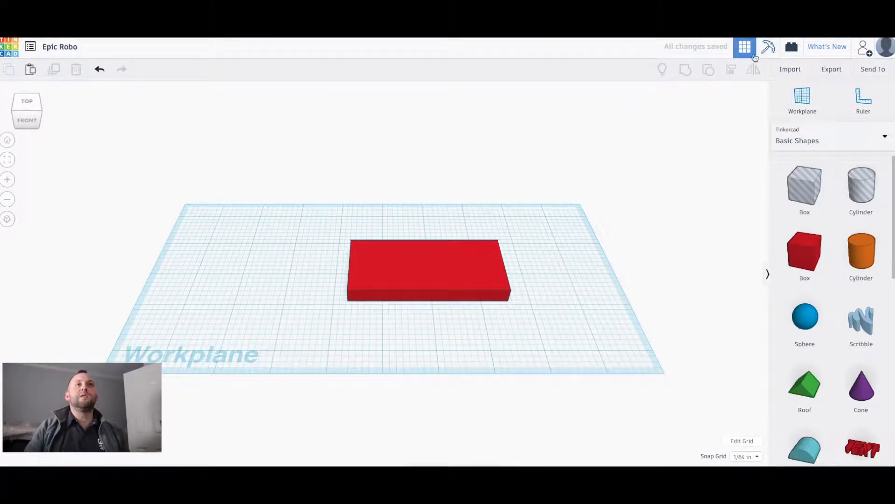
# Step: Change the flat box's solid colour to green
pyautogui.click(443, 268)
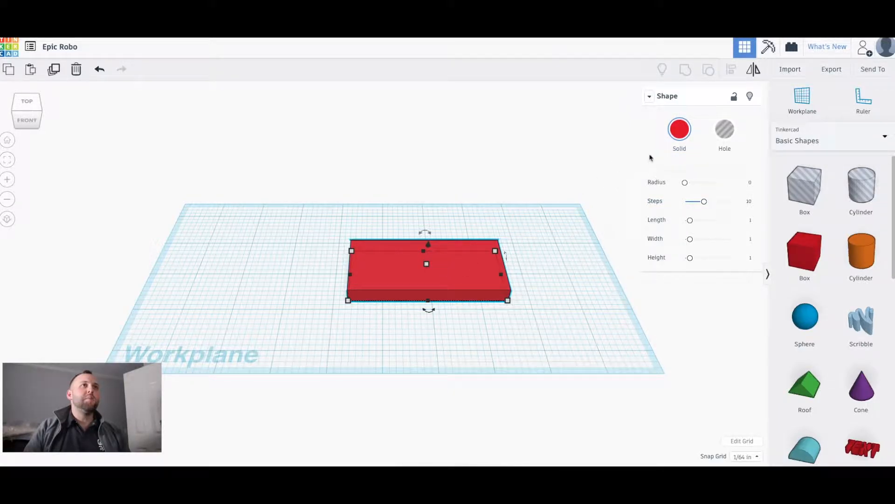
pyautogui.click(679, 129)
pyautogui.click(719, 221)
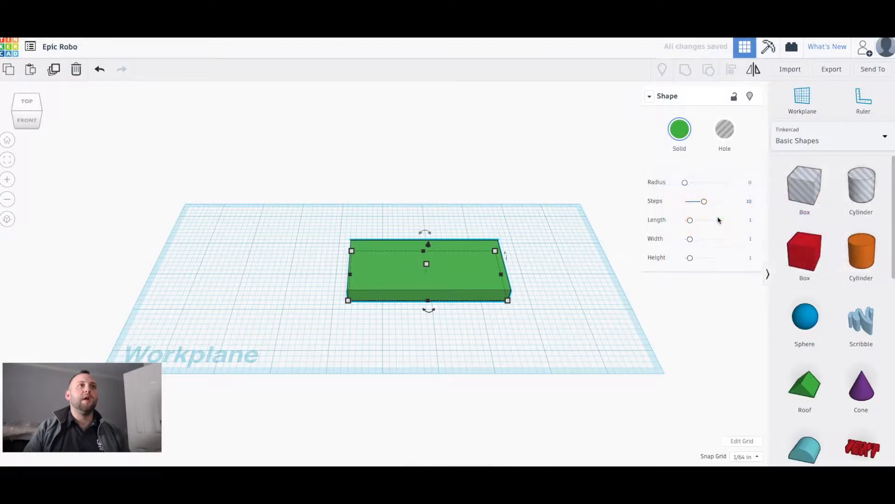
# Step: Round the green box by setting its radius to 0.21 and steps to 20, and set its length to 1.04
pyautogui.click(688, 182)
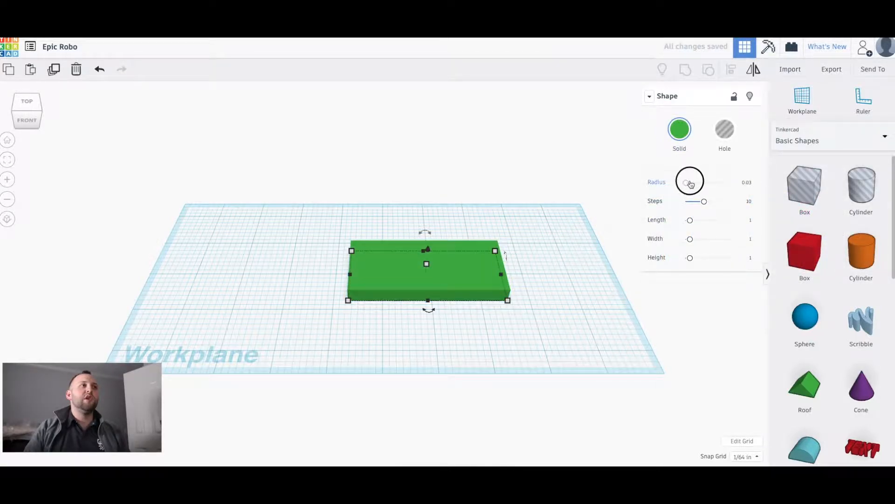
pyautogui.click(687, 183)
pyautogui.moveTo(688, 185); pyautogui.dragTo(690, 225)
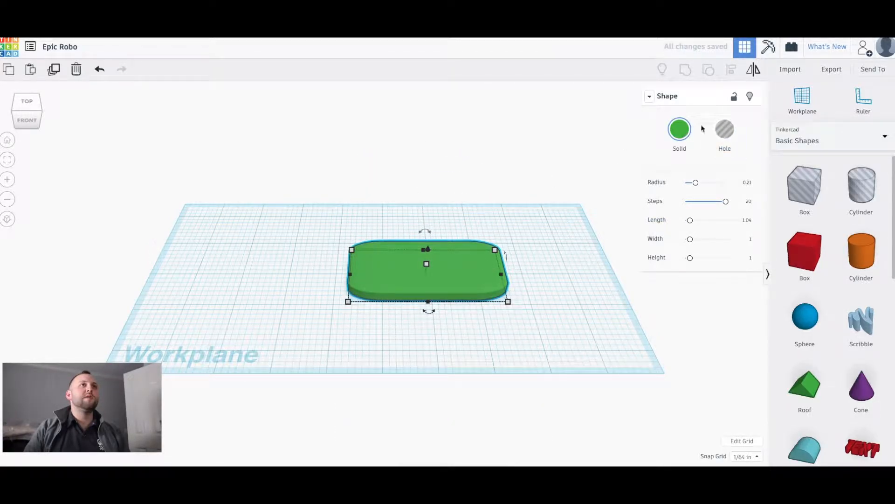
# Step: Lock and unlock the green box, and hide it and show all shapes again
pyautogui.click(735, 98)
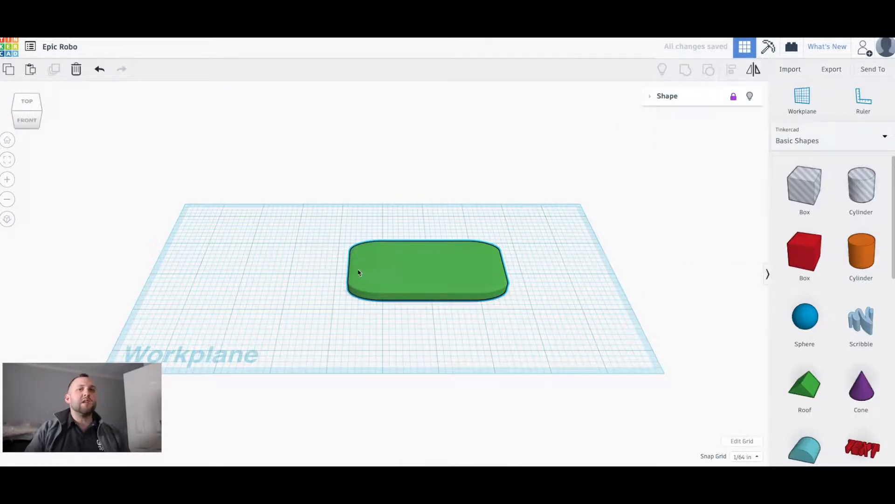
pyautogui.click(734, 100)
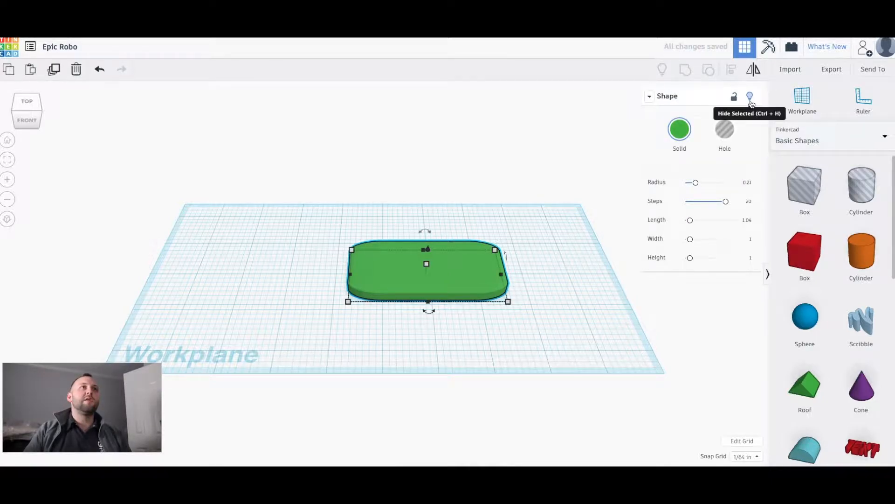
pyautogui.click(751, 96)
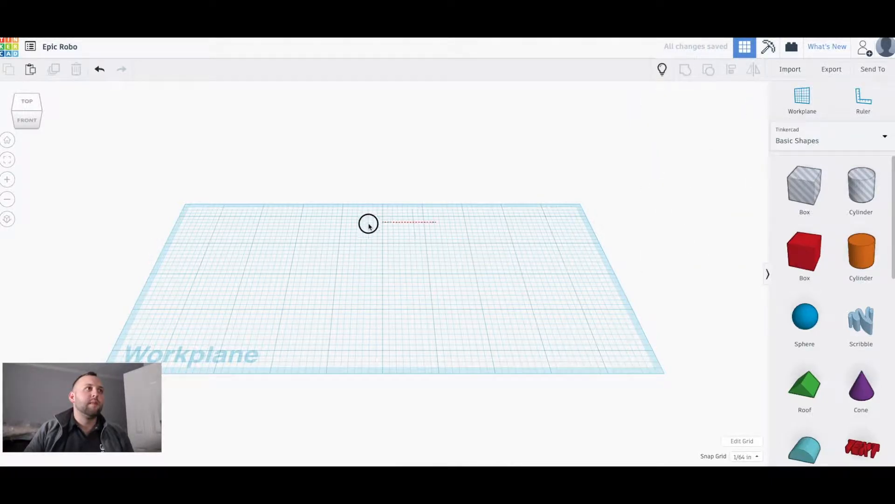
pyautogui.moveTo(611, 172); pyautogui.dragTo(234, 355)
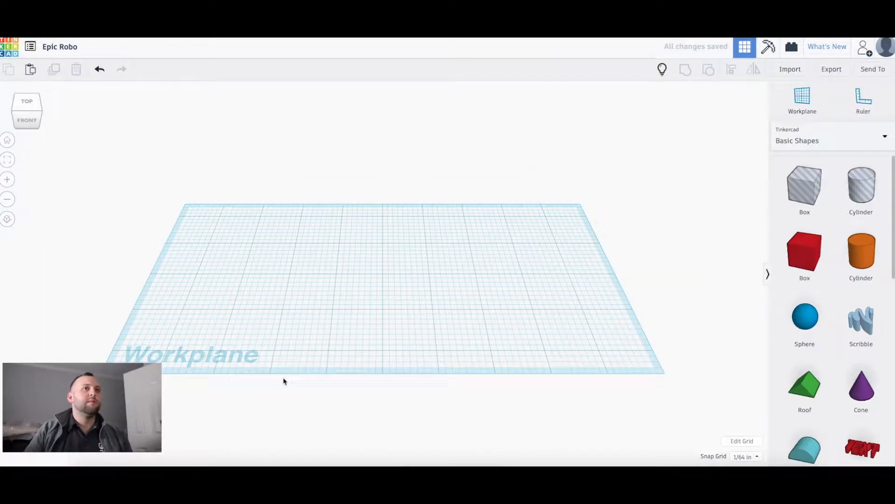
pyautogui.click(663, 70)
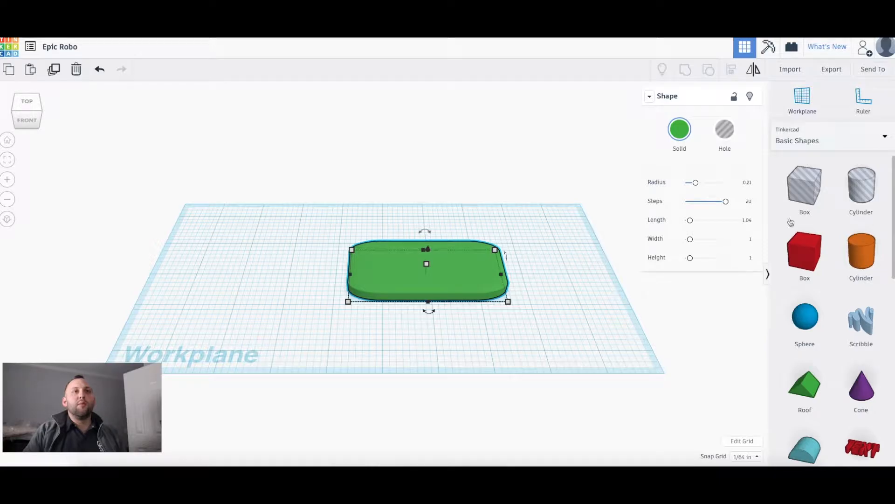
# Step: Place a solid cylinder on the right end of the green rounded box
pyautogui.click(862, 254)
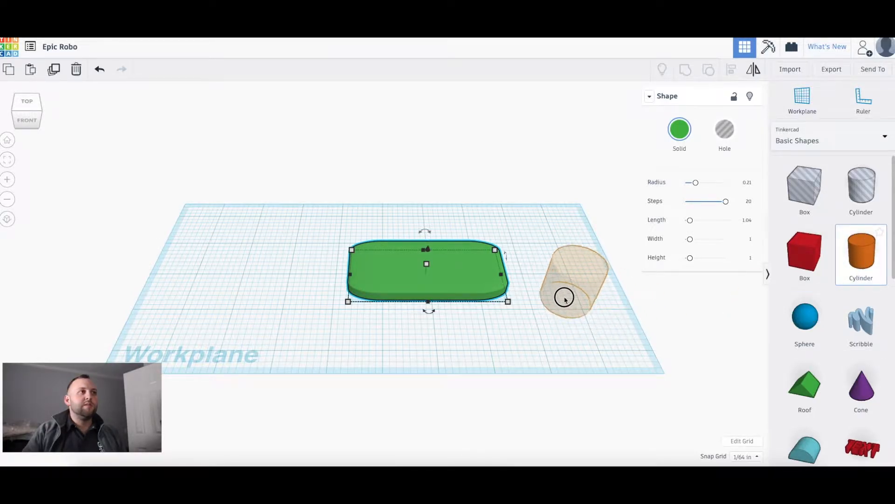
pyautogui.click(463, 278)
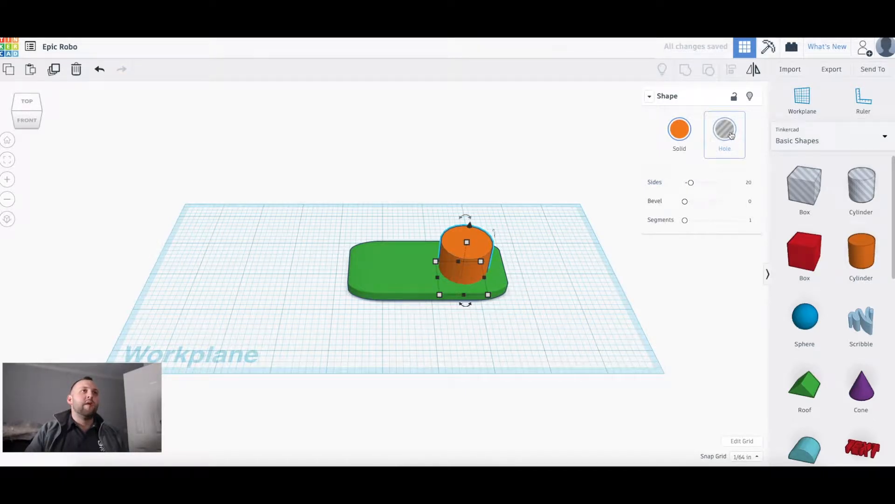
# Step: Colour the cylinder on the green plate light teal and turn it into a hole
pyautogui.click(680, 129)
pyautogui.click(743, 218)
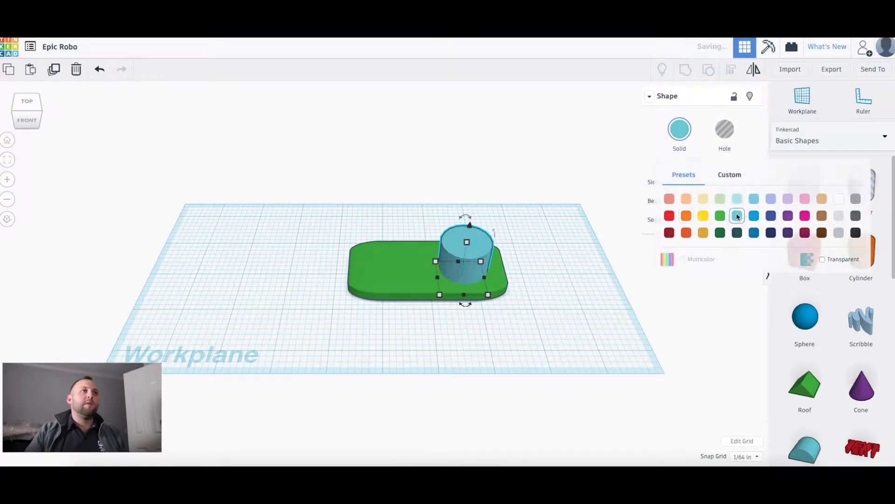
pyautogui.click(725, 129)
pyautogui.click(587, 270)
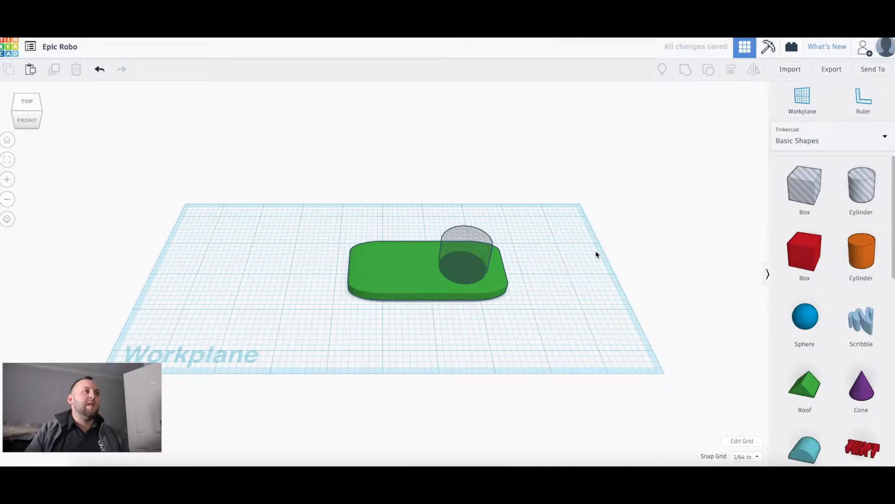
# Step: Move the hole cylinder to the left end of the green plate and group both shapes to cut the hole
pyautogui.scroll(3, 594, 250)
pyautogui.moveTo(510, 260); pyautogui.dragTo(392, 239)
pyautogui.click(589, 362)
pyautogui.moveTo(635, 356); pyautogui.dragTo(387, 215)
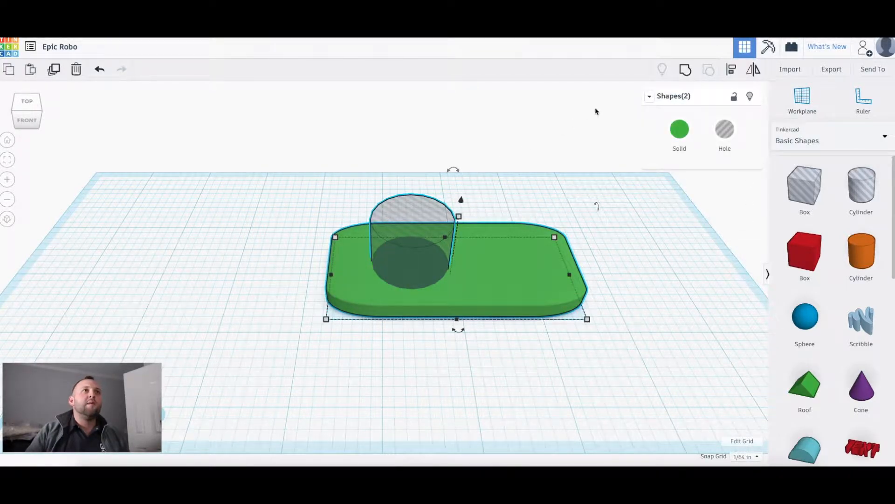
pyautogui.click(690, 73)
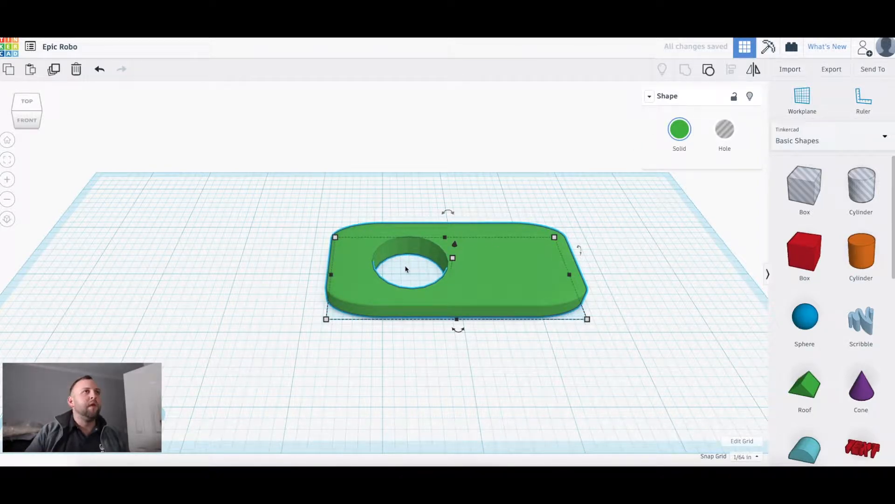
# Step: Undo the grouping, and group and ungroup the plate and the hole cylinder once more
pyautogui.click(99, 69)
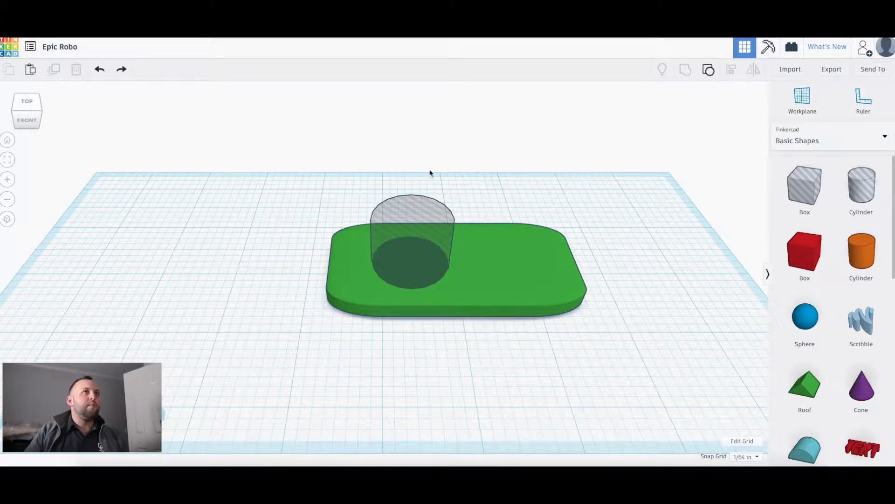
pyautogui.moveTo(617, 326); pyautogui.dragTo(280, 164)
pyautogui.click(686, 74)
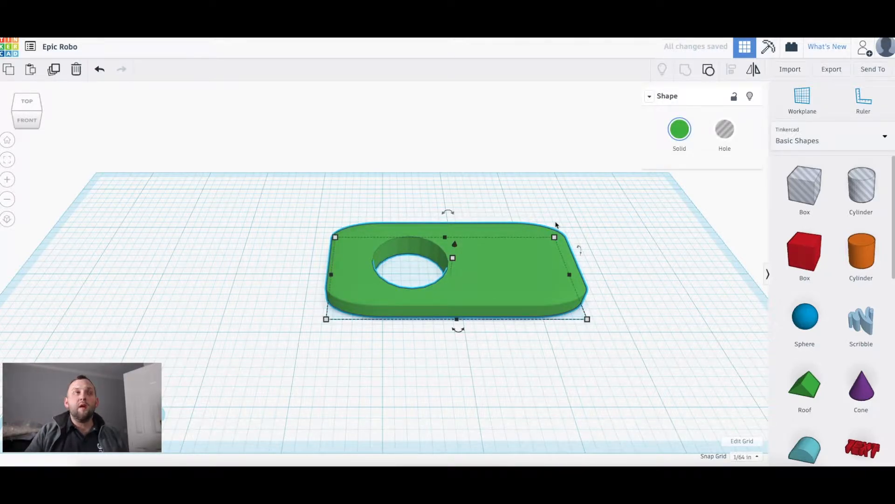
pyautogui.click(715, 78)
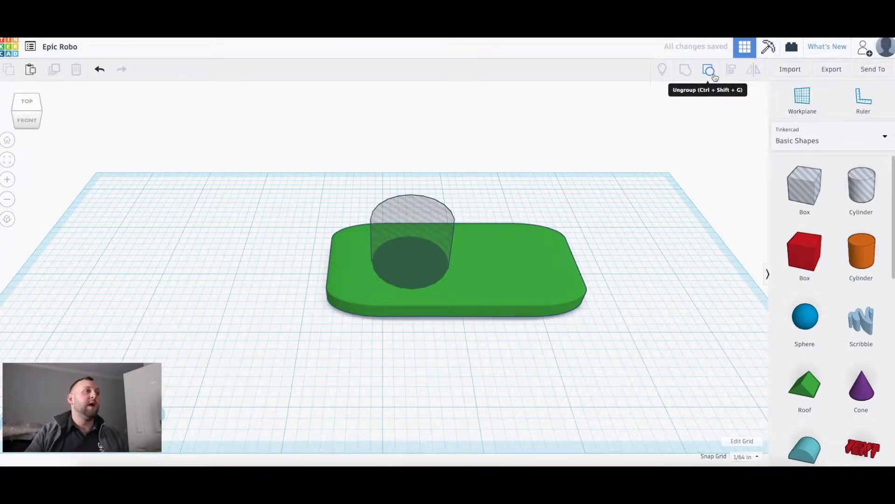
# Step: Align the hole cylinder to the plate's right end, centred in depth and height, and group the two shapes
pyautogui.moveTo(426, 226); pyautogui.dragTo(472, 227)
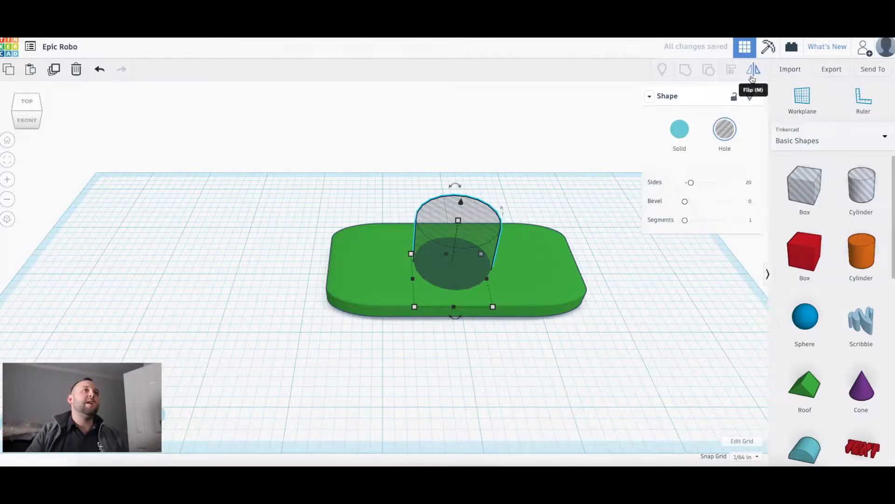
pyautogui.moveTo(624, 340); pyautogui.dragTo(315, 170)
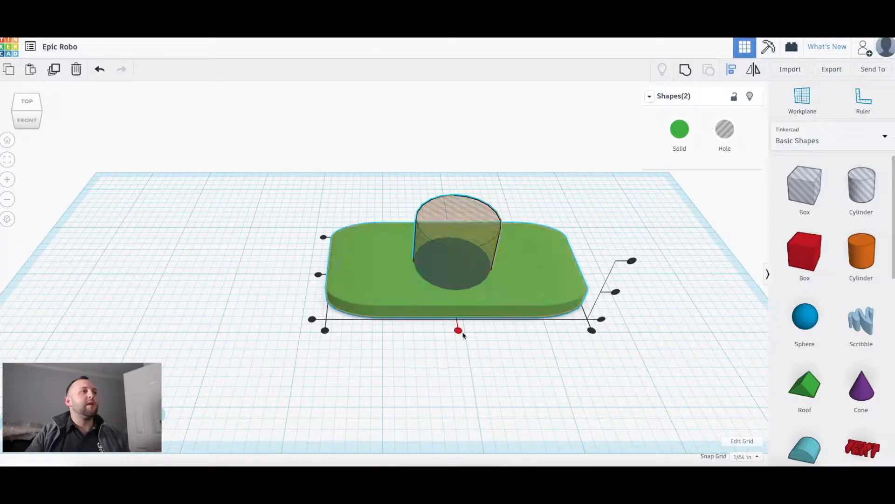
pyautogui.click(325, 331)
pyautogui.click(592, 330)
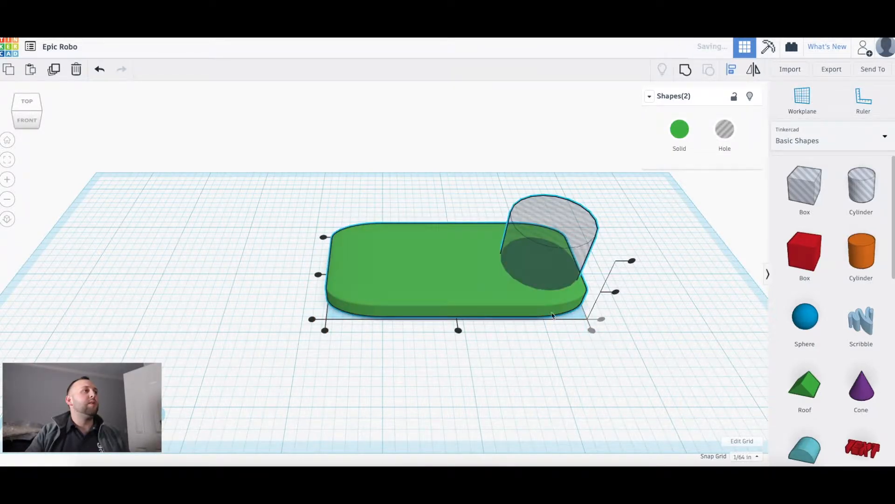
pyautogui.click(319, 274)
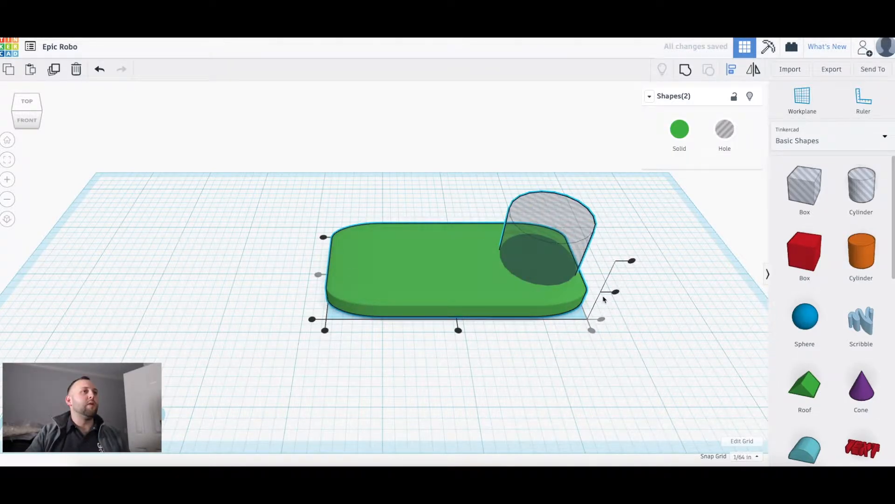
pyautogui.click(616, 292)
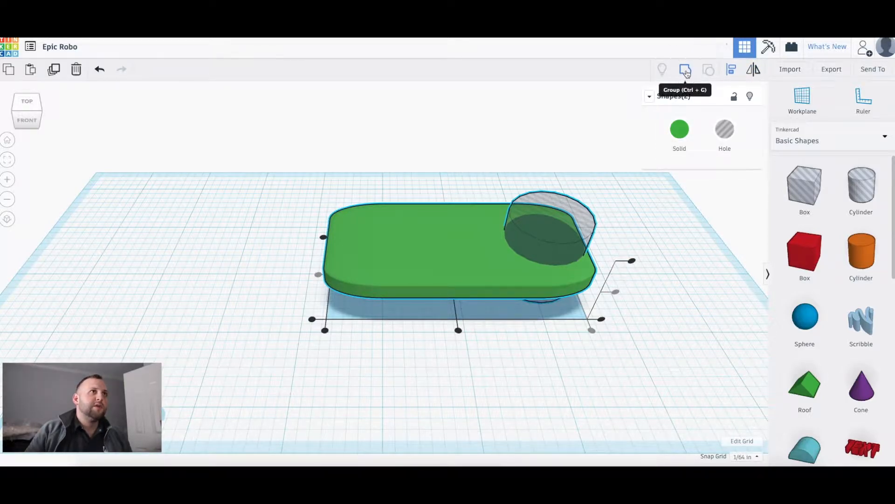
pyautogui.click(687, 70)
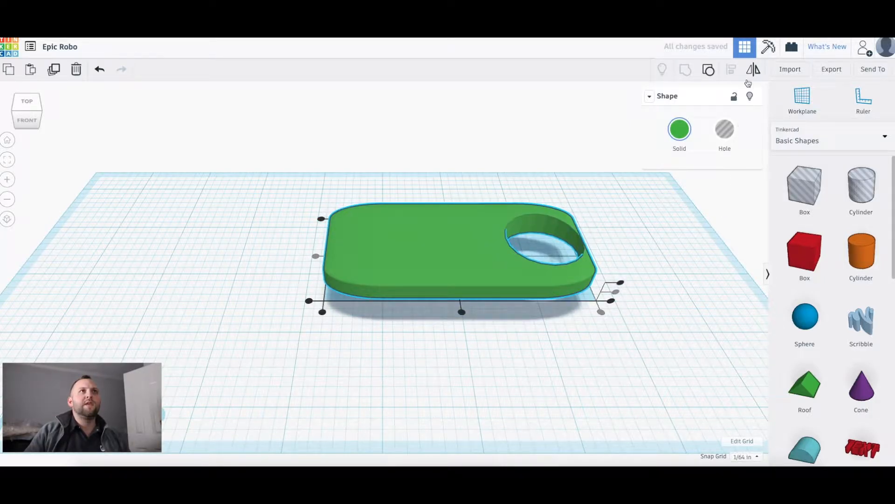
# Step: Mirror the plate vertically and lengthwise so its hole lies at the left end
pyautogui.click(751, 75)
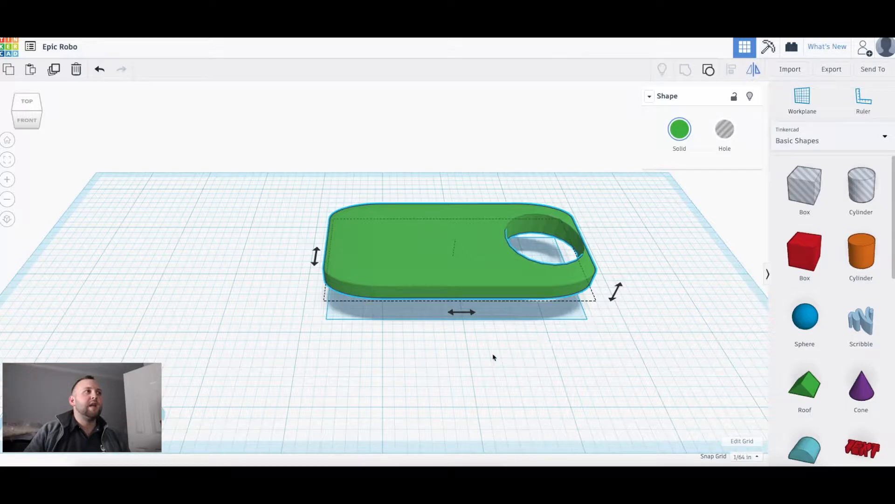
pyautogui.click(615, 292)
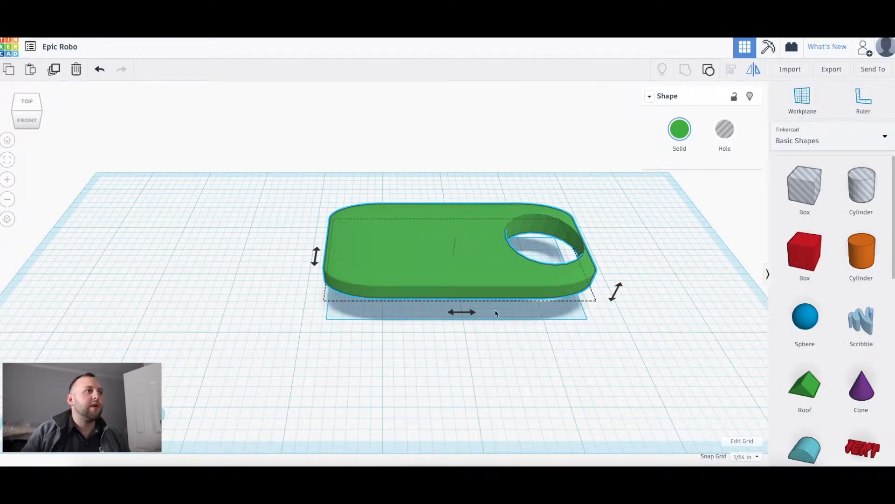
pyautogui.click(461, 312)
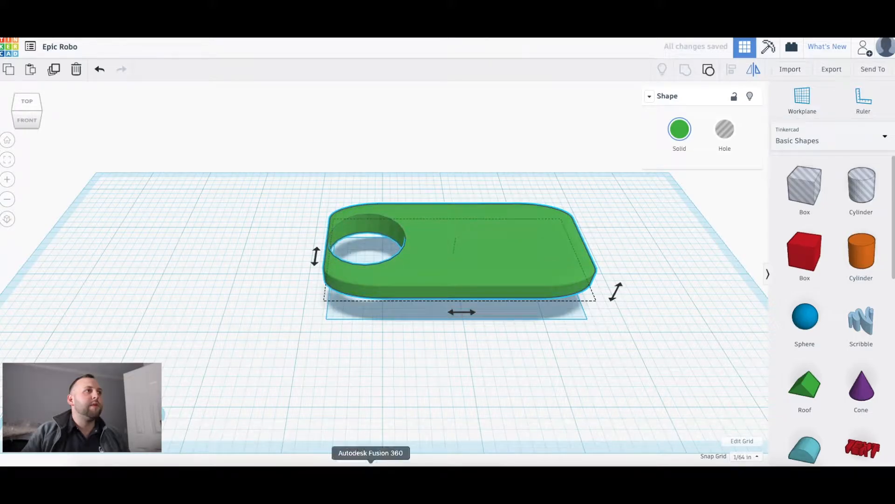
pyautogui.click(428, 382)
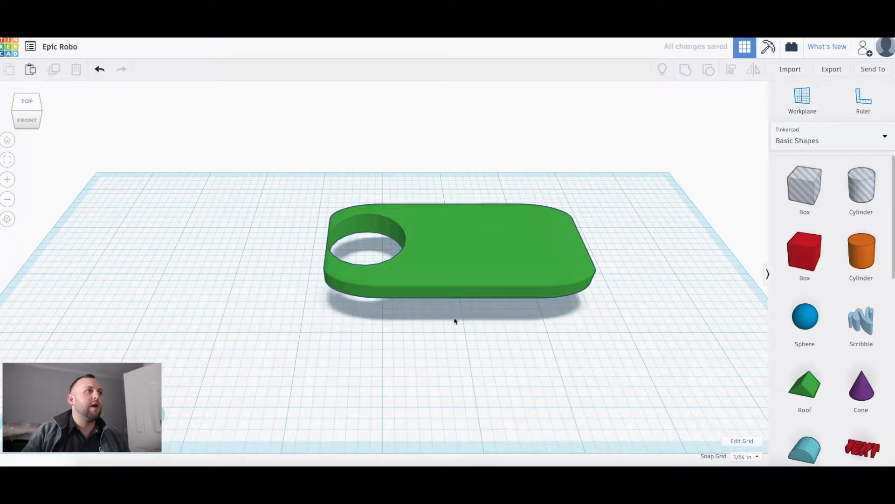
pyautogui.click(469, 290)
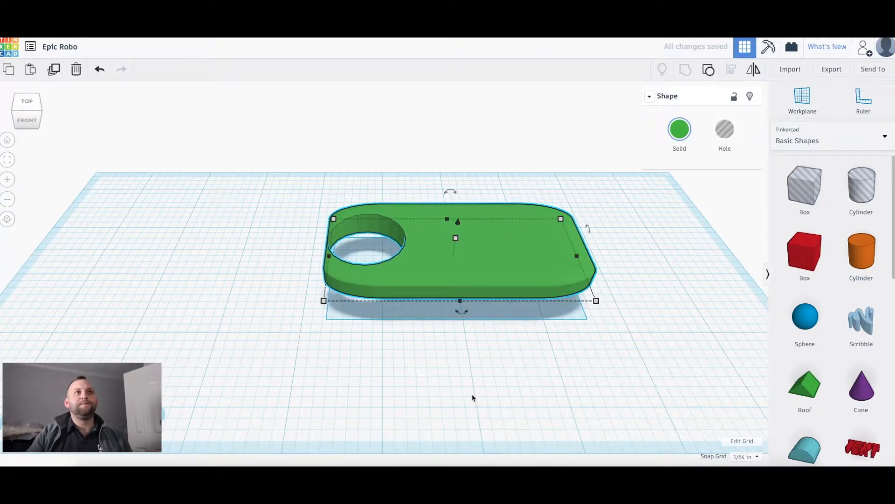
pyautogui.click(485, 434)
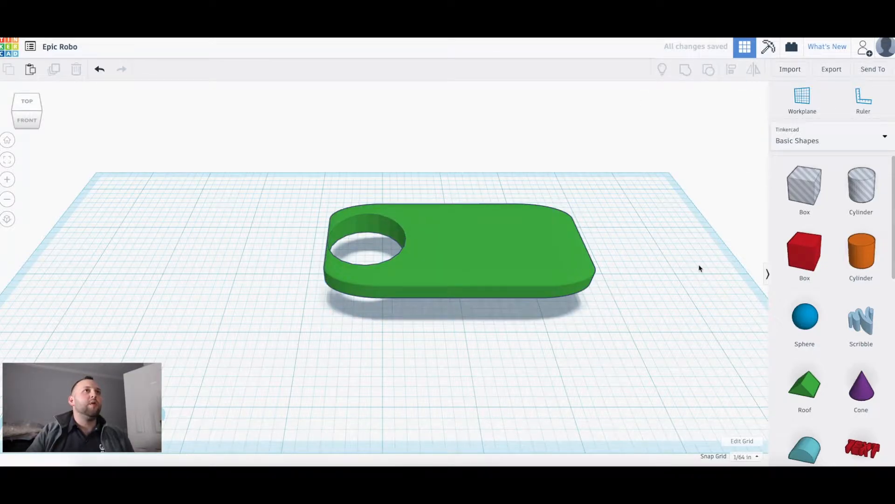
# Step: Place a text shape on the base workplane beneath the raised plate and delete it again
pyautogui.click(30, 120)
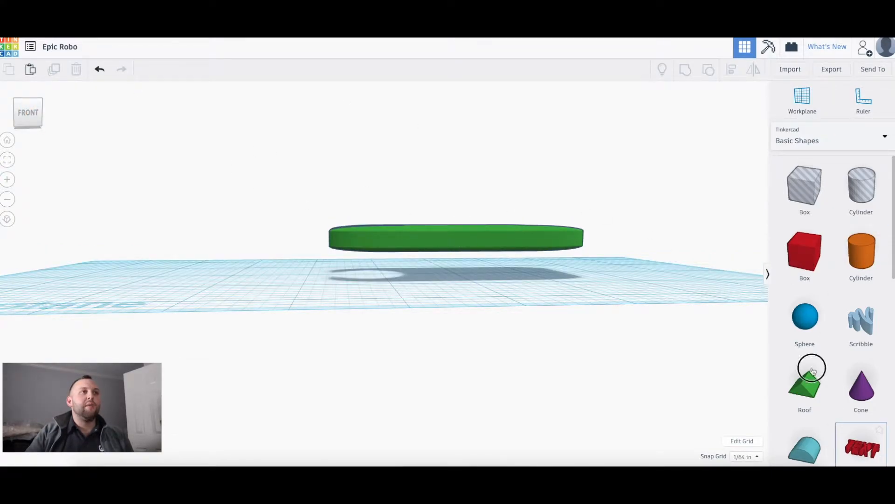
pyautogui.moveTo(864, 447); pyautogui.dragTo(512, 277)
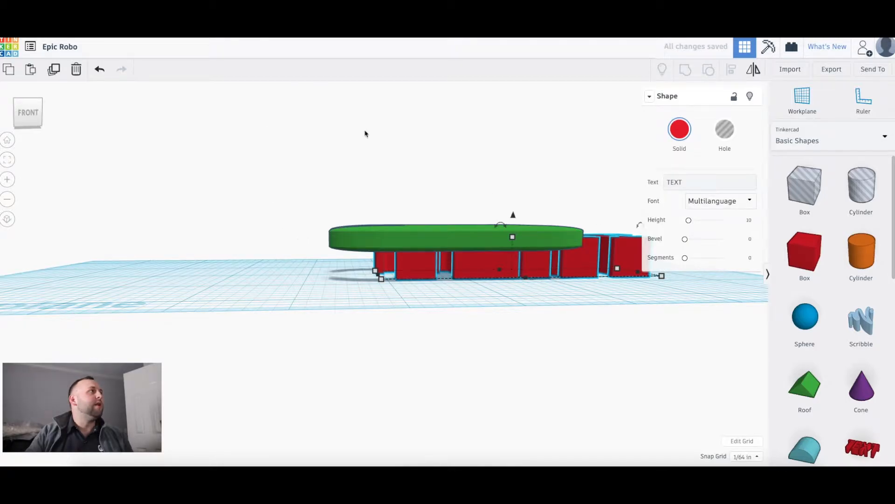
pyautogui.moveTo(30, 112); pyautogui.dragTo(29, 124)
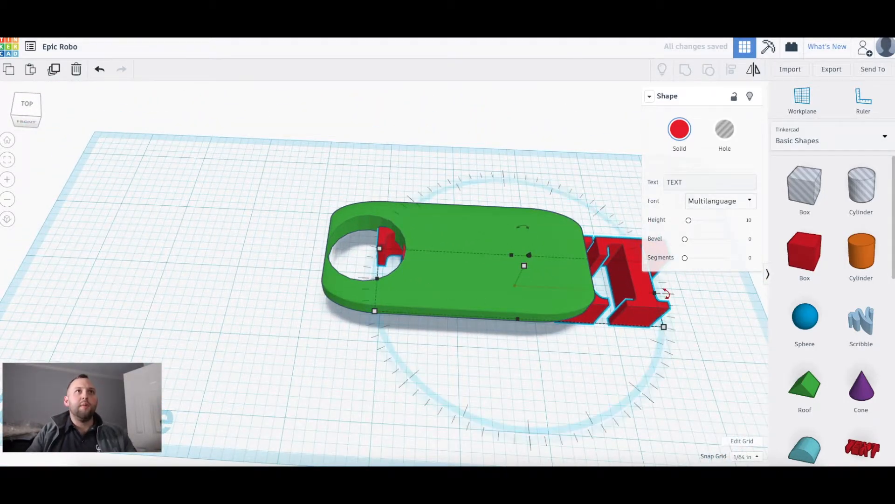
pyautogui.press('Delete')
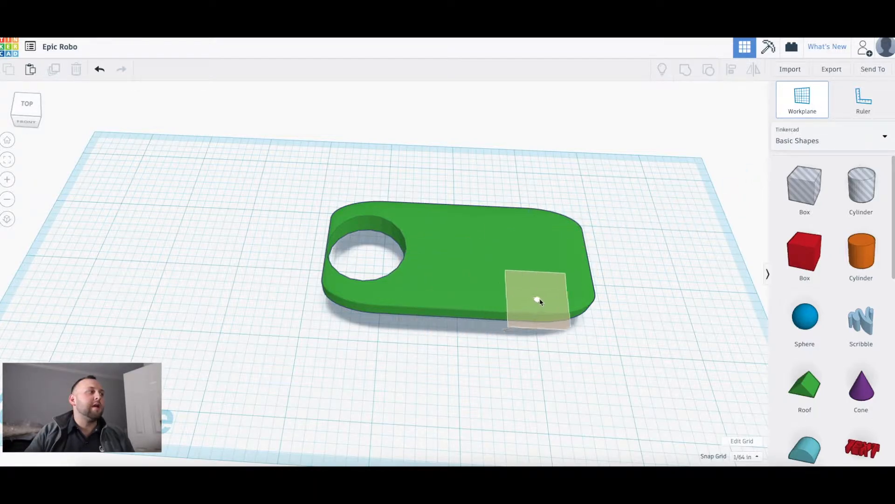
# Step: Set the workplane on the plate's top face, place a text shape there and switch to the orthographic view
pyautogui.scroll(-5, 468, 397)
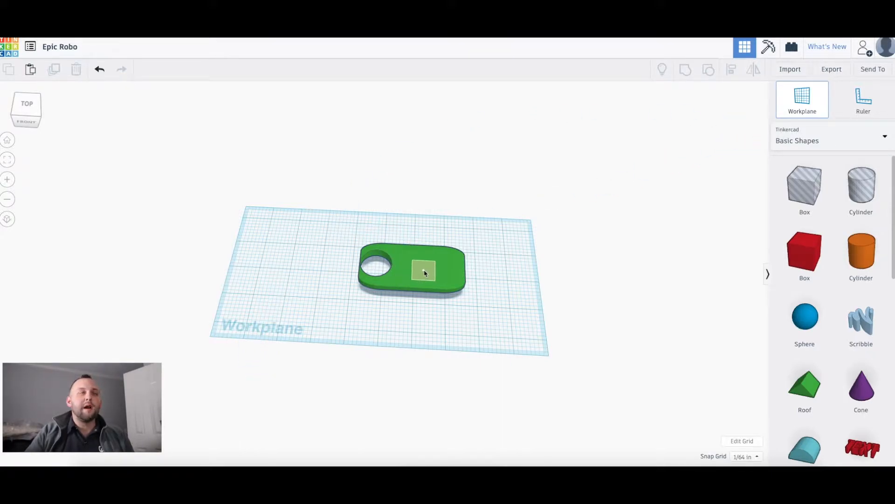
pyautogui.click(425, 273)
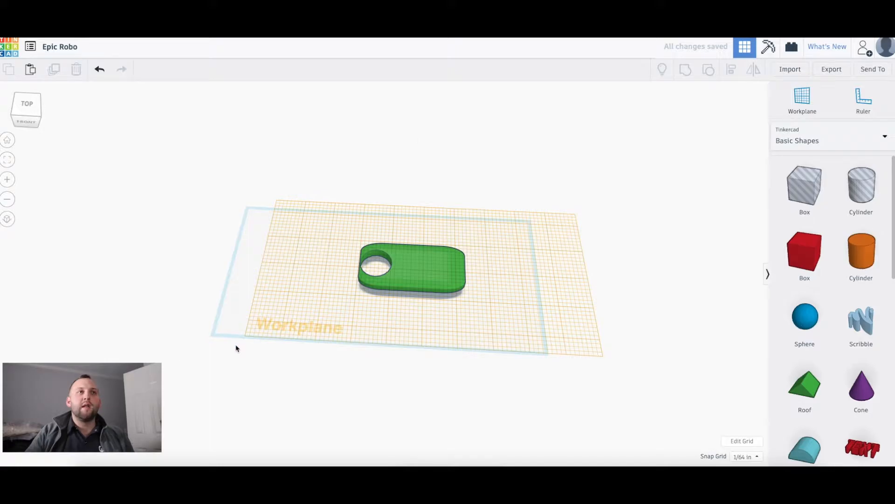
pyautogui.moveTo(862, 448); pyautogui.dragTo(450, 268)
pyautogui.moveTo(28, 128); pyautogui.dragTo(30, 111)
pyautogui.click(31, 111)
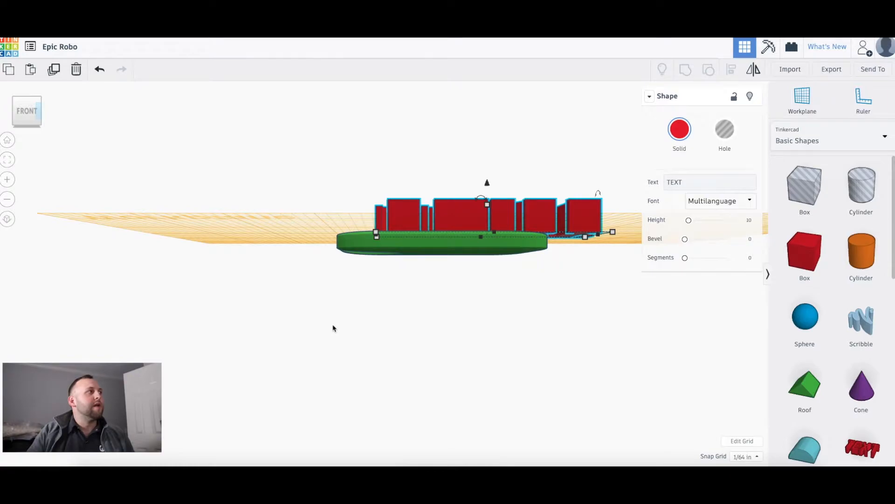
pyautogui.click(8, 220)
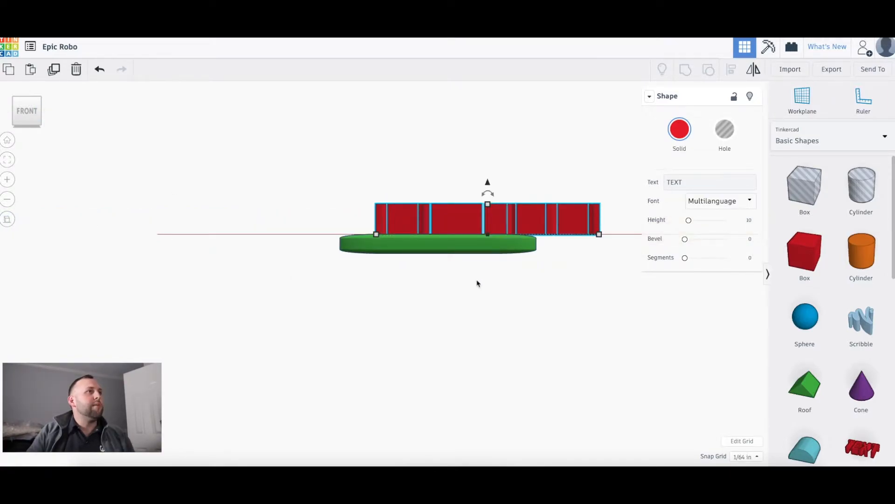
# Step: Move and shrink the text to fit on the plate beside the hole, and change its wording to the first name
pyautogui.scroll(-3, 477, 284)
pyautogui.moveTo(510, 233); pyautogui.dragTo(481, 231)
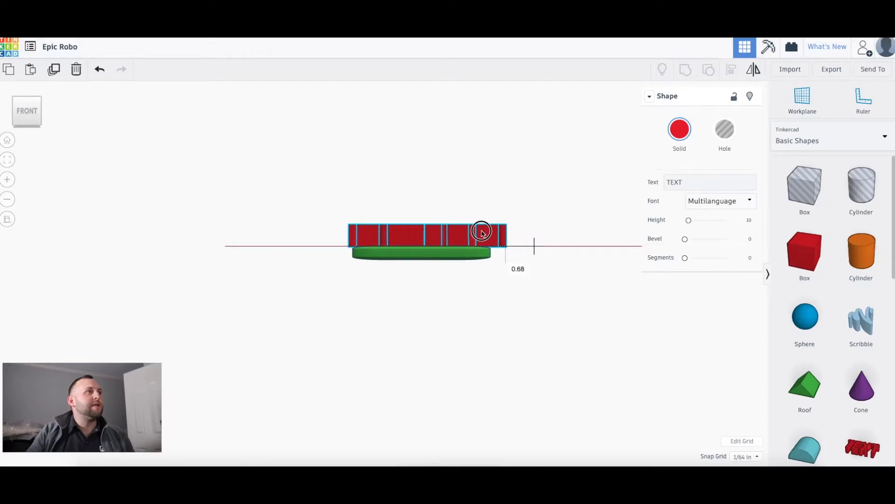
pyautogui.click(28, 122)
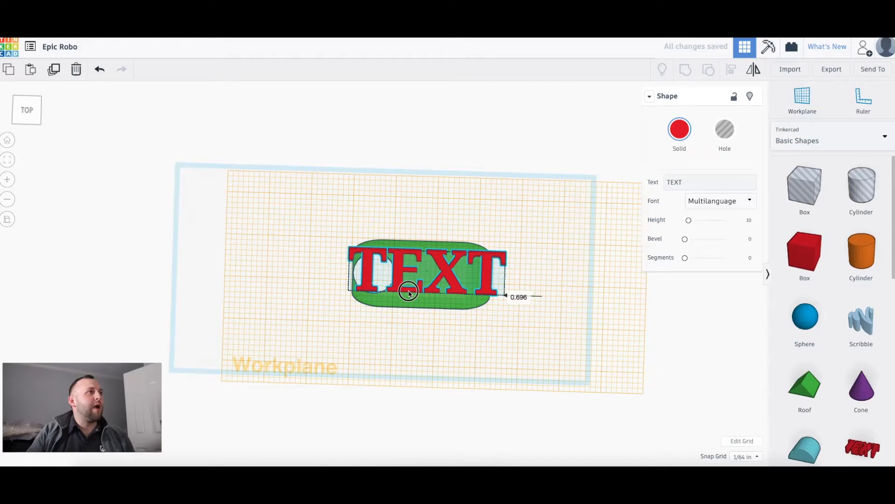
pyautogui.moveTo(350, 248); pyautogui.dragTo(426, 280)
pyautogui.moveTo(725, 175); pyautogui.dragTo(625, 174)
pyautogui.write('Wes')
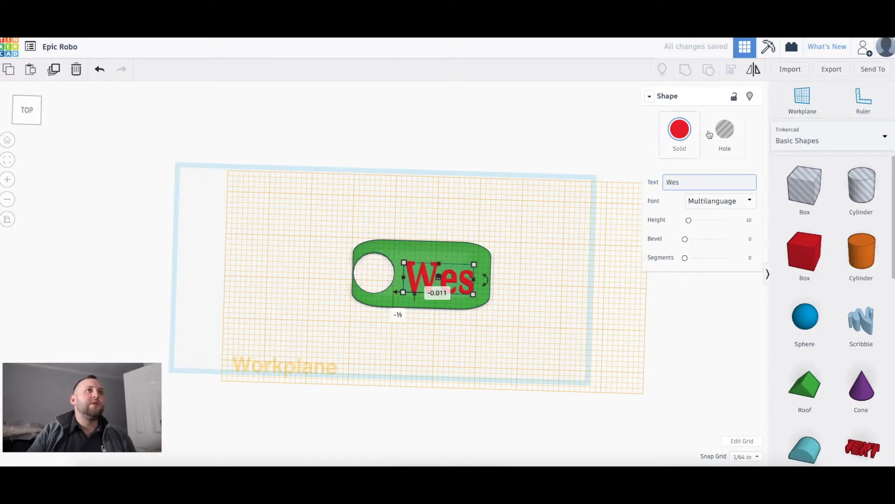
# Step: Engrave the text by making it a hole, sinking it into the plate and grouping both, and return the workplane to the base grid
pyautogui.click(725, 134)
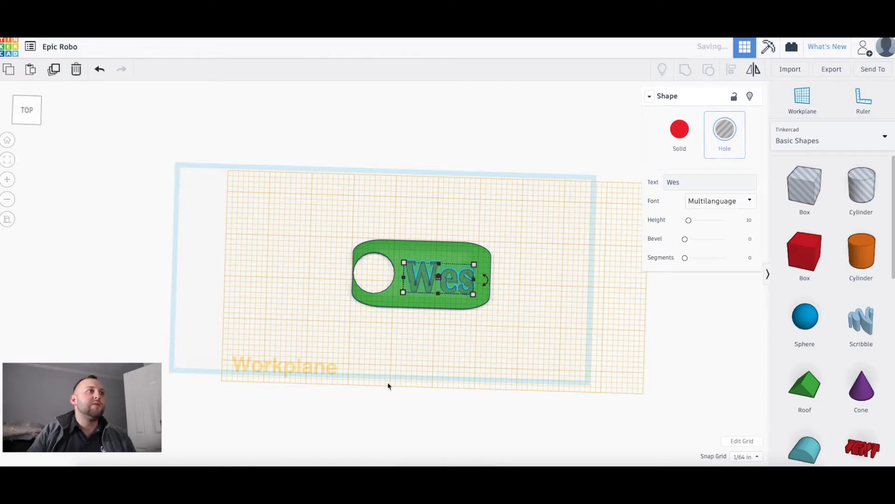
pyautogui.moveTo(441, 265); pyautogui.dragTo(440, 279)
pyautogui.moveTo(510, 342); pyautogui.dragTo(300, 190)
pyautogui.click(685, 69)
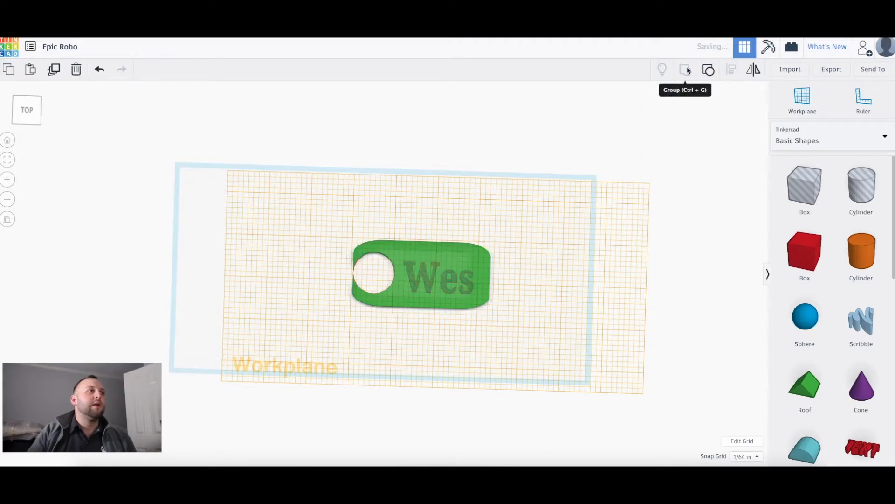
pyautogui.click(506, 358)
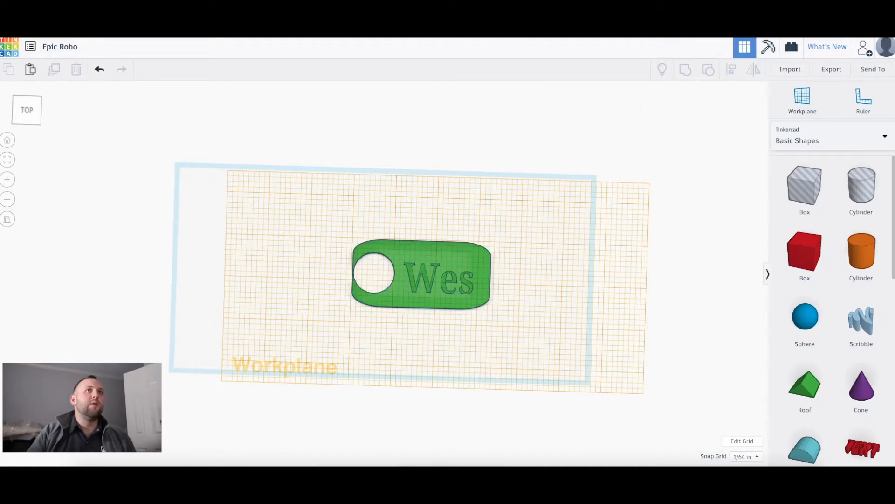
pyautogui.click(802, 105)
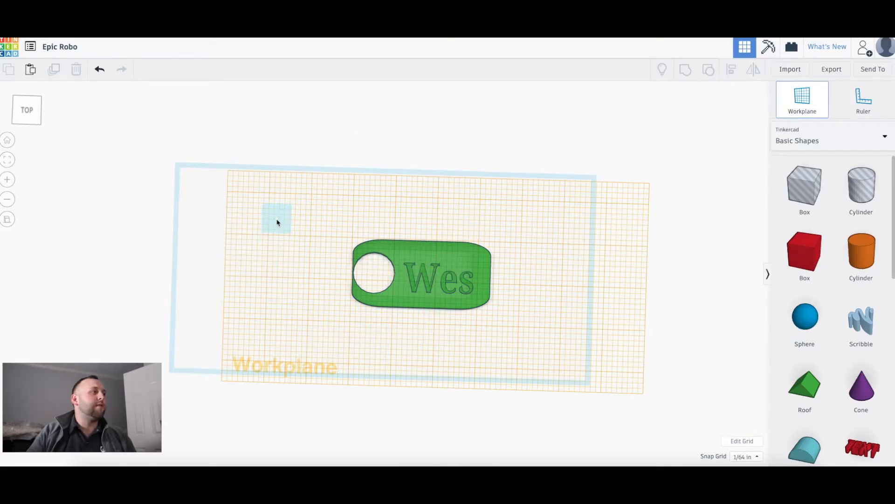
pyautogui.click(246, 231)
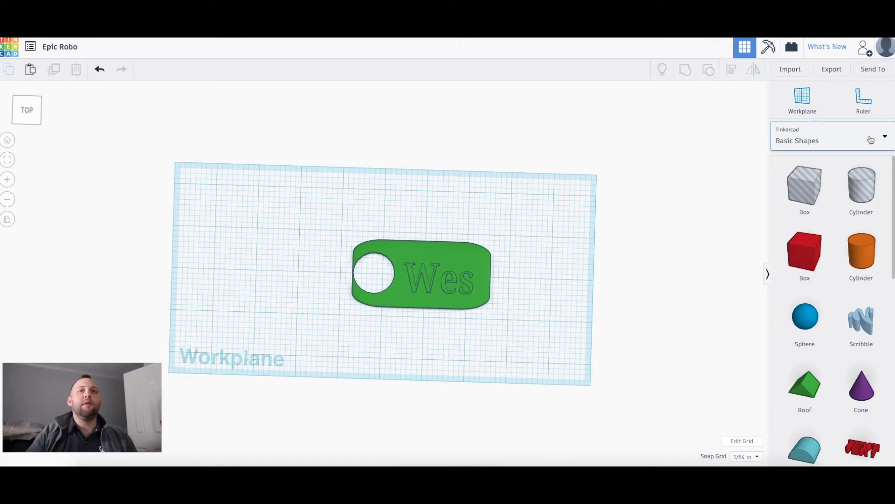
# Step: Place a Stairs shape from the full Shape Generators collection on the workplane to the right of the engraved plate
pyautogui.click(819, 135)
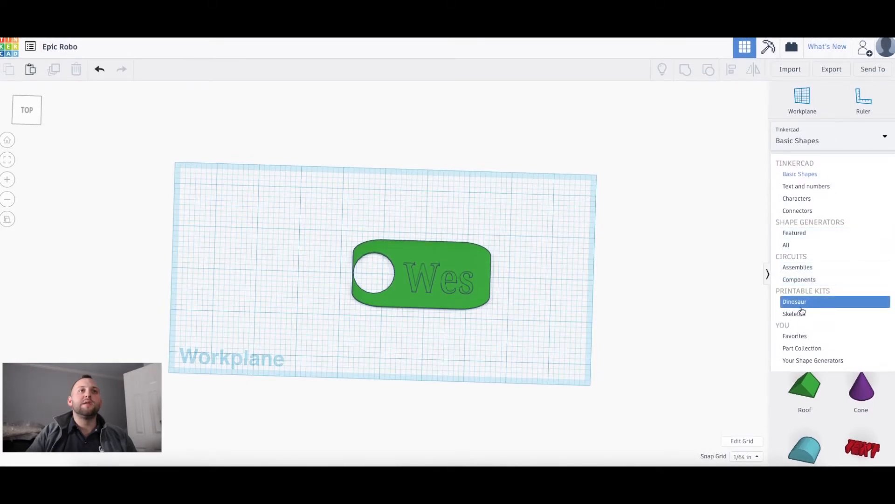
pyautogui.click(794, 246)
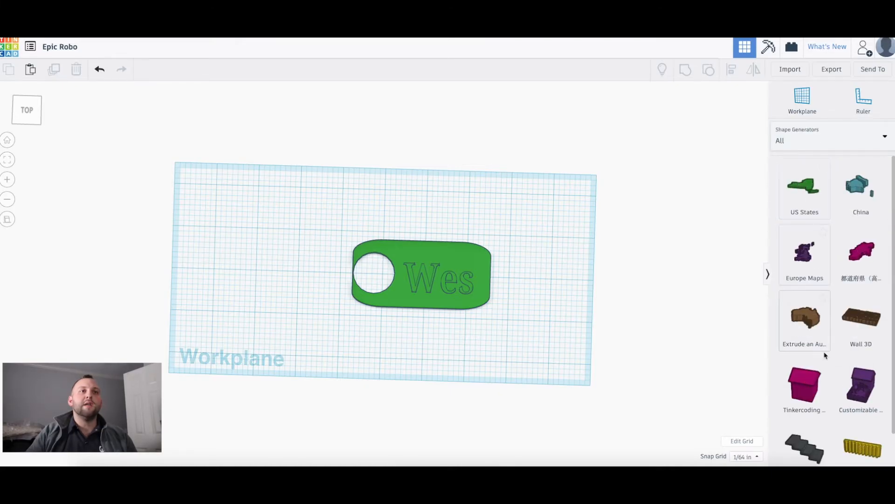
pyautogui.scroll(-2, 826, 346)
pyautogui.scroll(1, 827, 347)
pyautogui.moveTo(805, 411); pyautogui.dragTo(521, 308)
pyautogui.moveTo(27, 109); pyautogui.dragTo(27, 82)
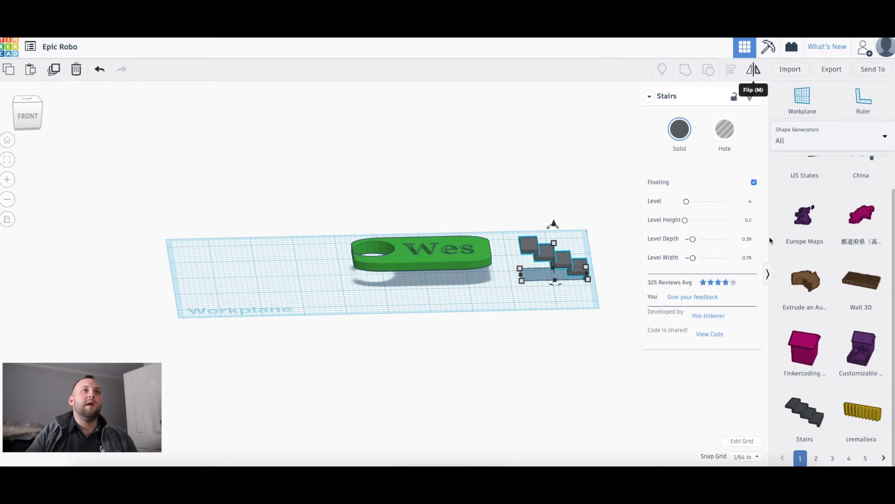
# Step: Open the export options for the selected stairs
pyautogui.click(844, 74)
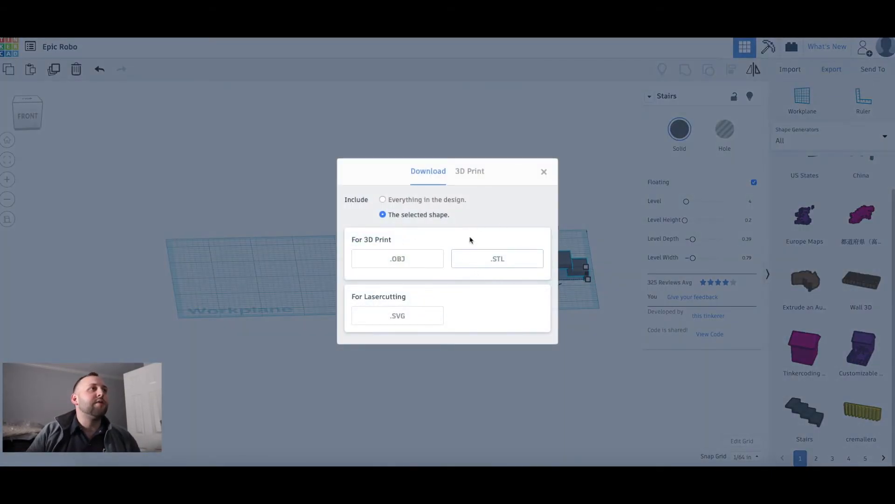